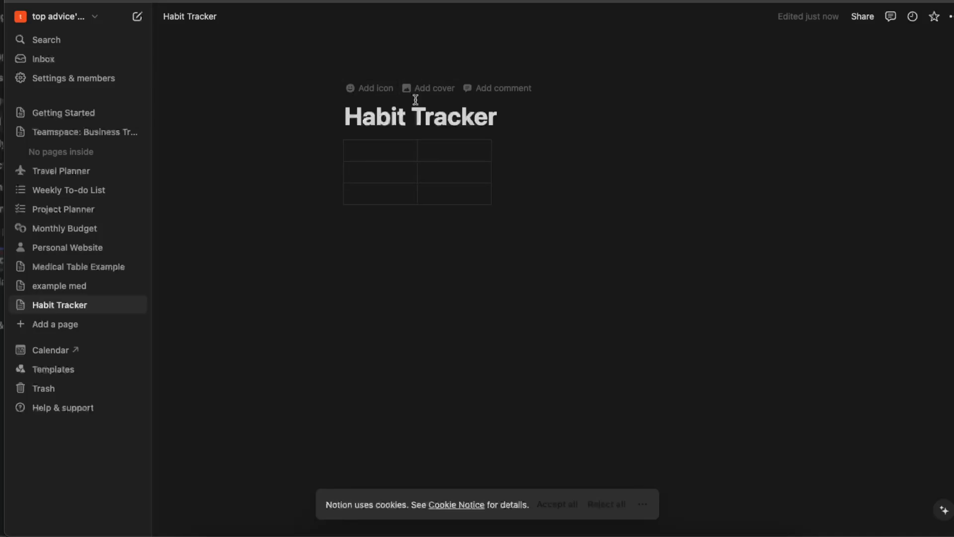
Give the Habit Tracker page a green alien head icon.
left_click(374, 91)
left_click(299, 152)
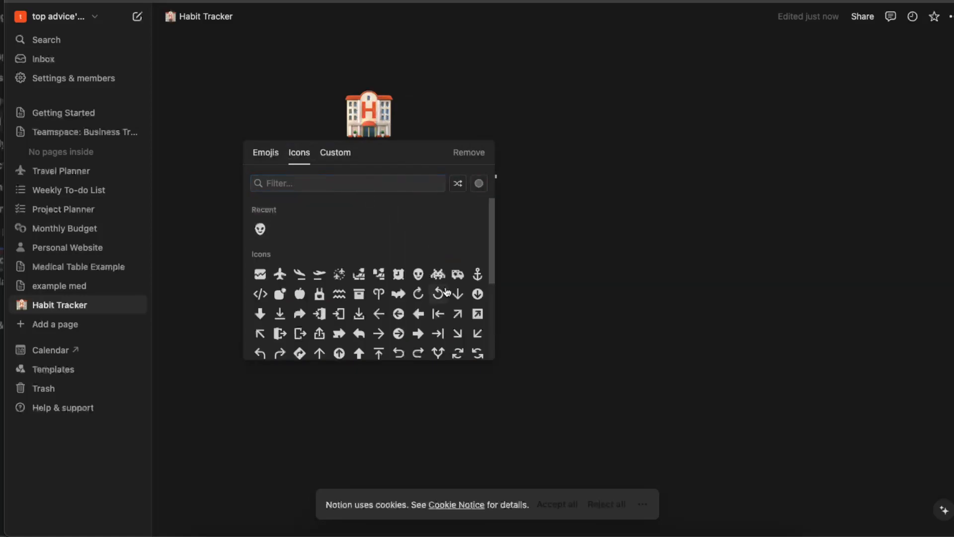
left_click(378, 316)
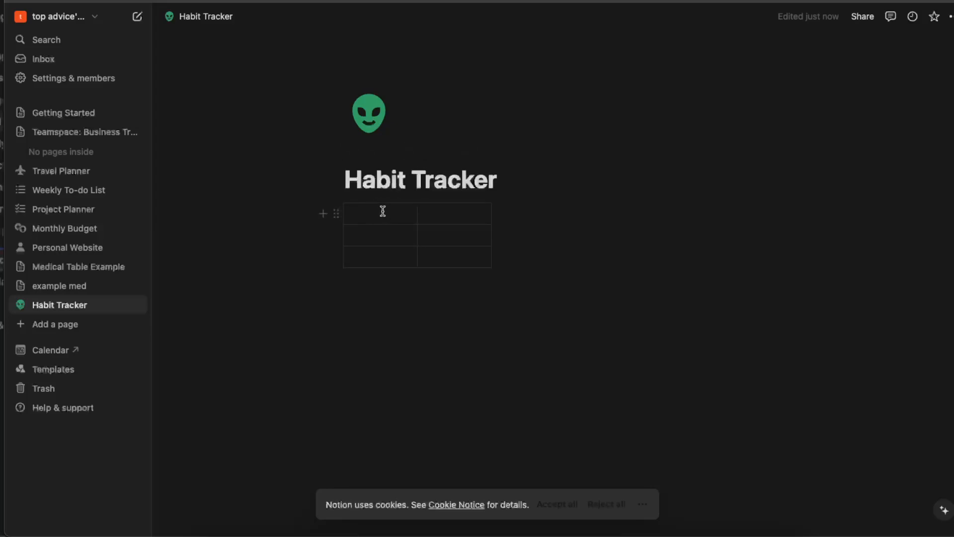
Delete the empty simple table below the page title and insert a new blank database table view in its place.
left_click_drag(524, 217, 337, 228)
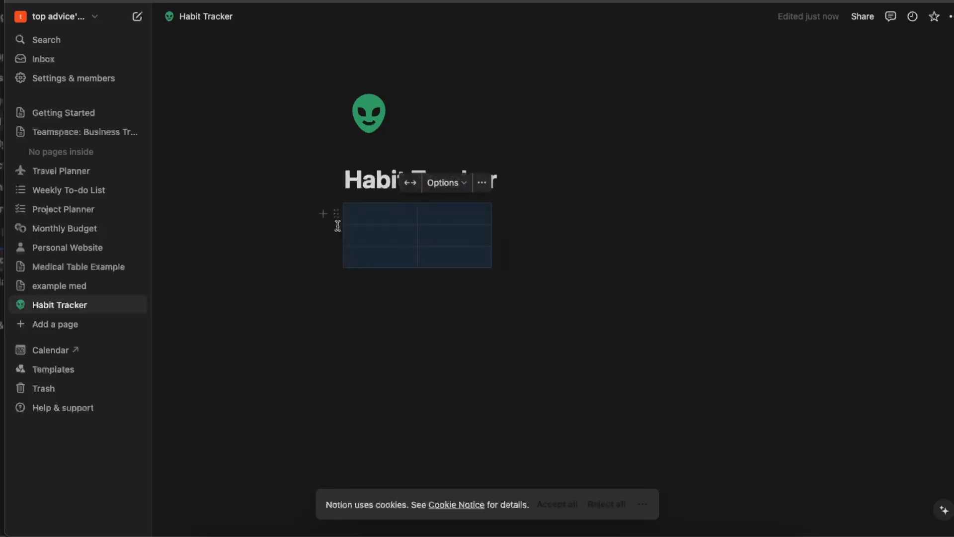
key("BackSpace")
left_click(322, 227)
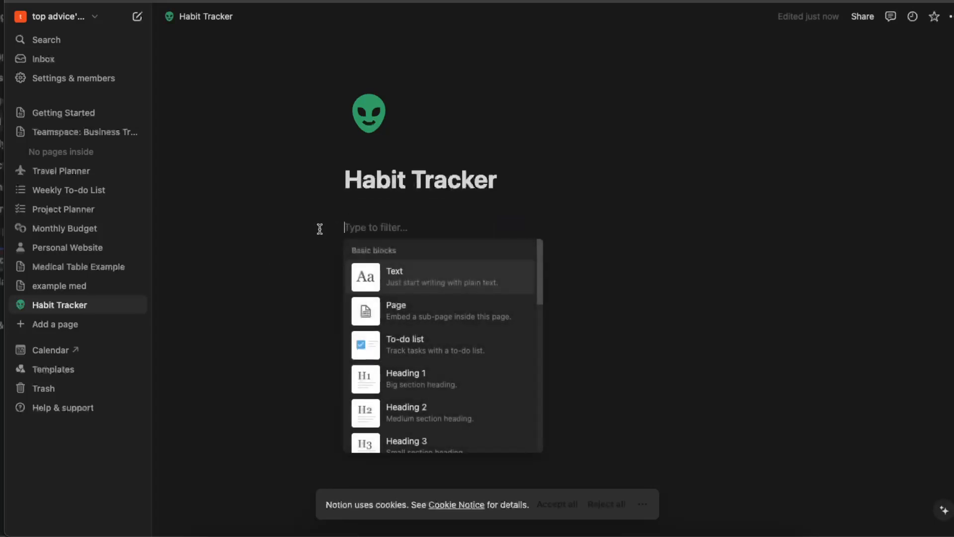
scroll(496, 362, "down", 10)
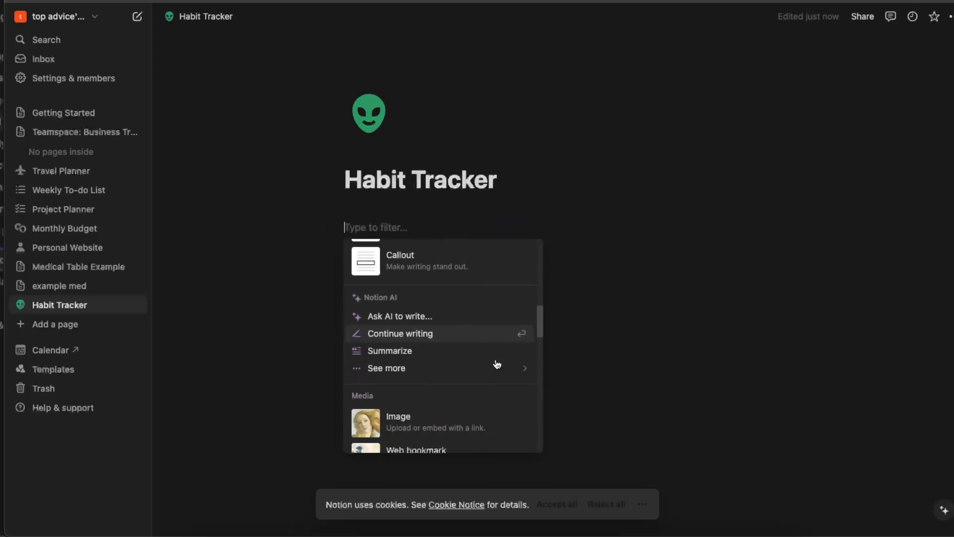
scroll(497, 364, "down", 10)
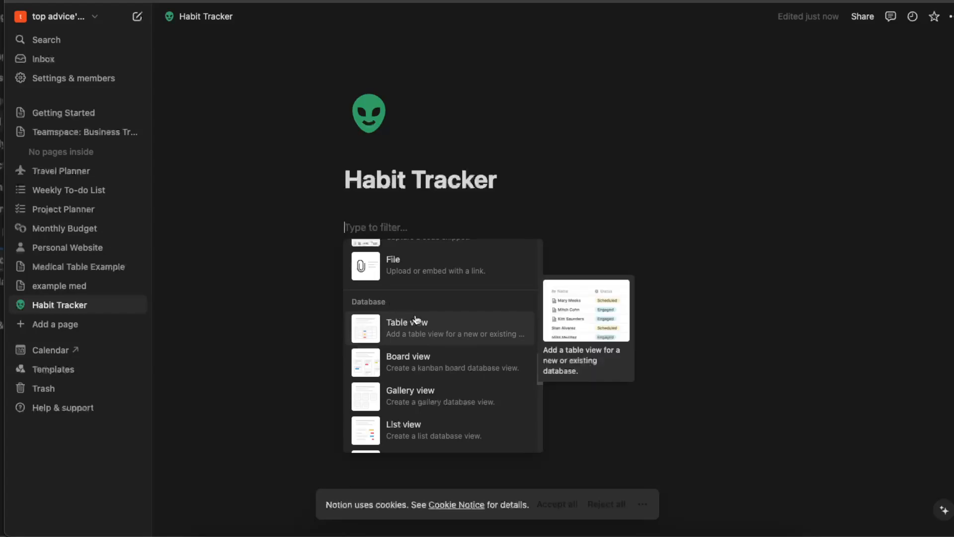
scroll(461, 321, "down", 5)
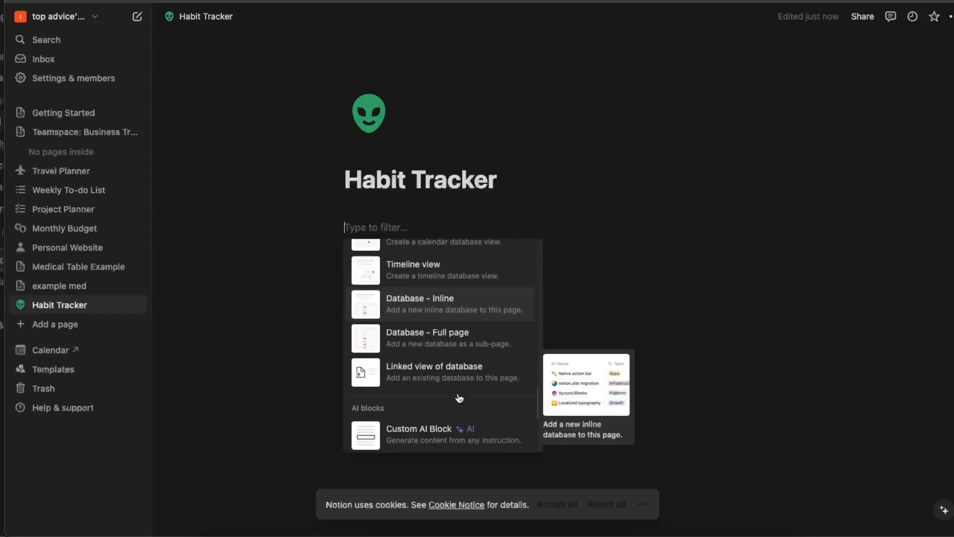
scroll(458, 393, "up", 5)
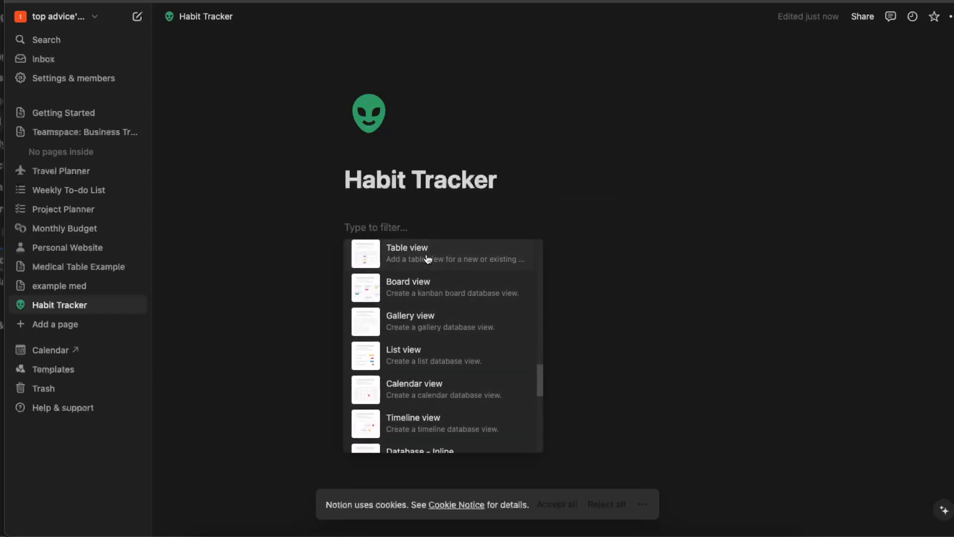
left_click(436, 253)
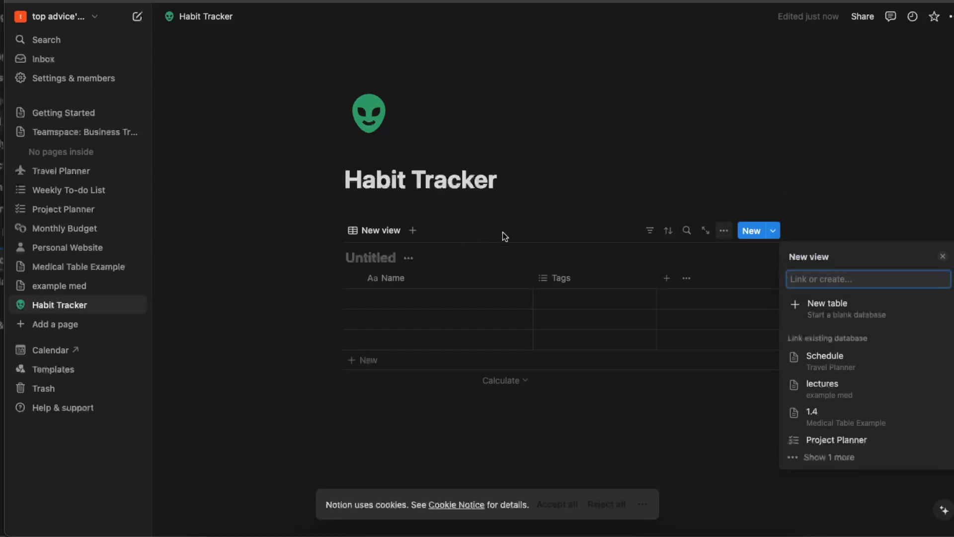
left_click(377, 257)
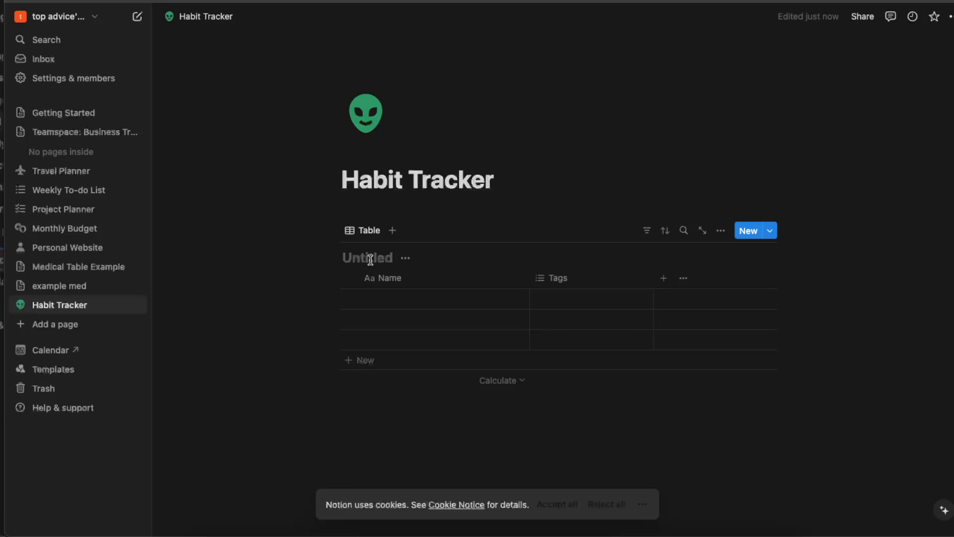
Enter Journal Entry as the name of the table's first row.
left_click(449, 300)
type("Journal Entry")
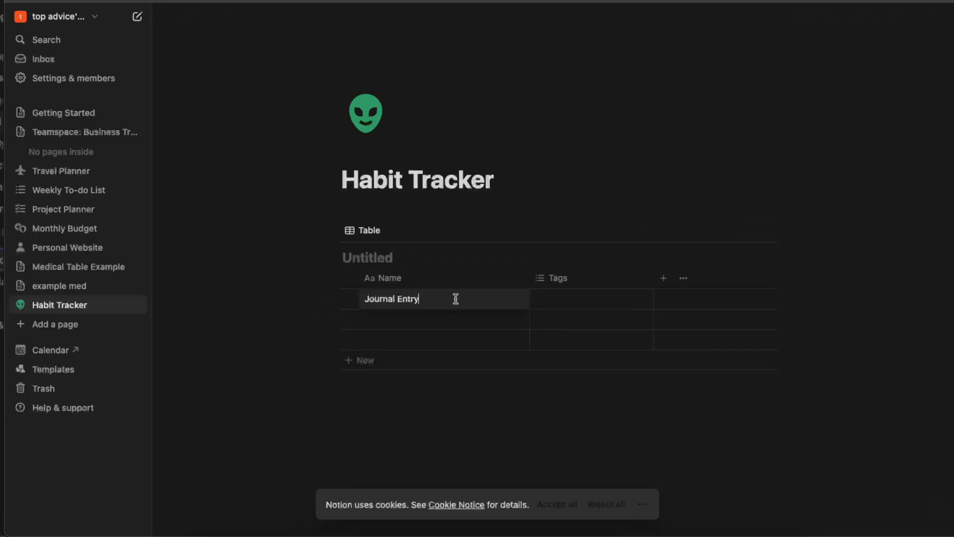
key("Escape")
Change the Tags property's type to Checkbox.
left_click(555, 299)
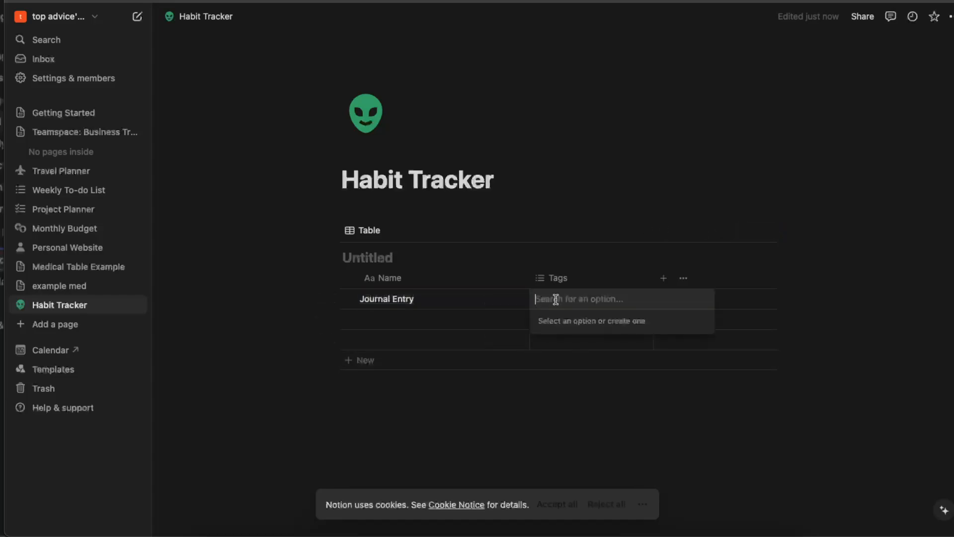
left_click(552, 277)
left_click(565, 279)
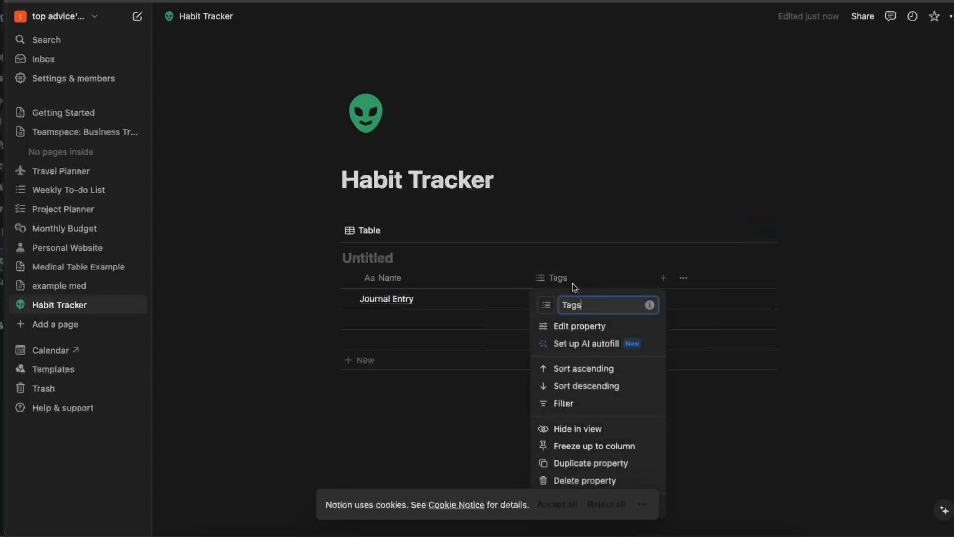
left_click(592, 325)
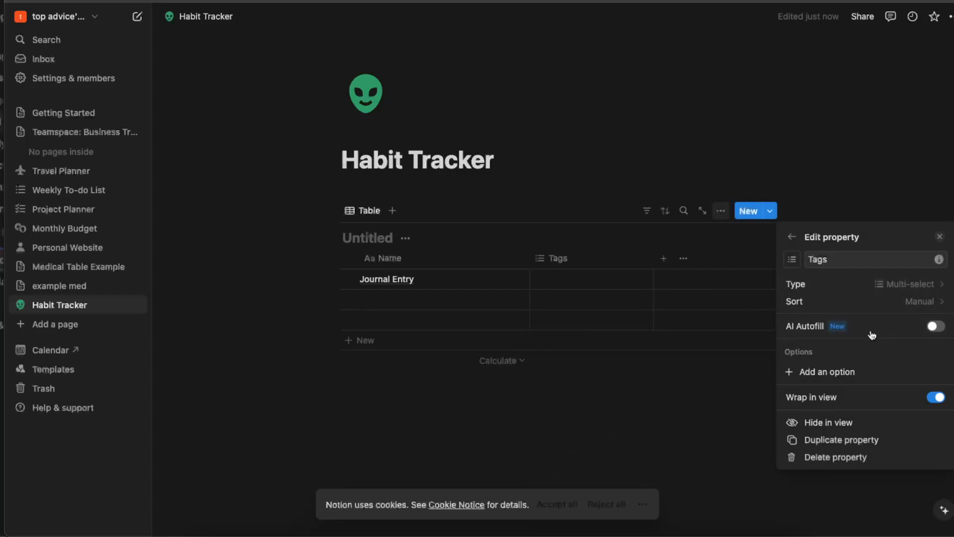
left_click(883, 285)
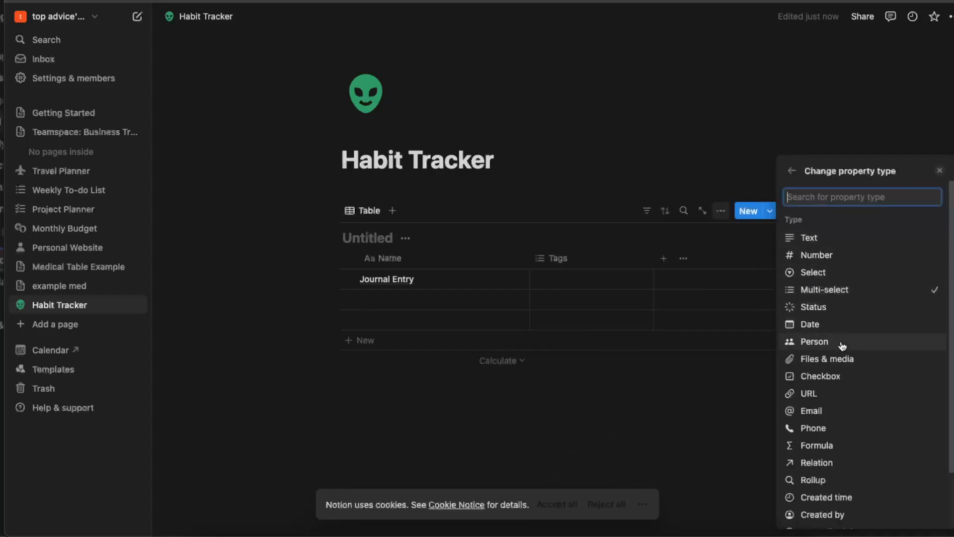
left_click(831, 377)
Rename the Tags property as Tasks and try its checkbox on and off in the Journal Entry row.
double_click(845, 260)
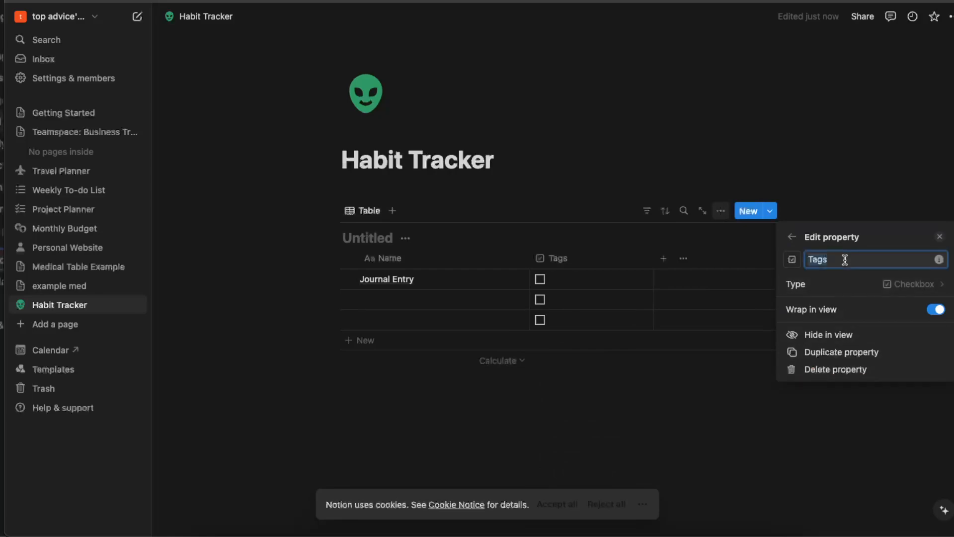
type("Check")
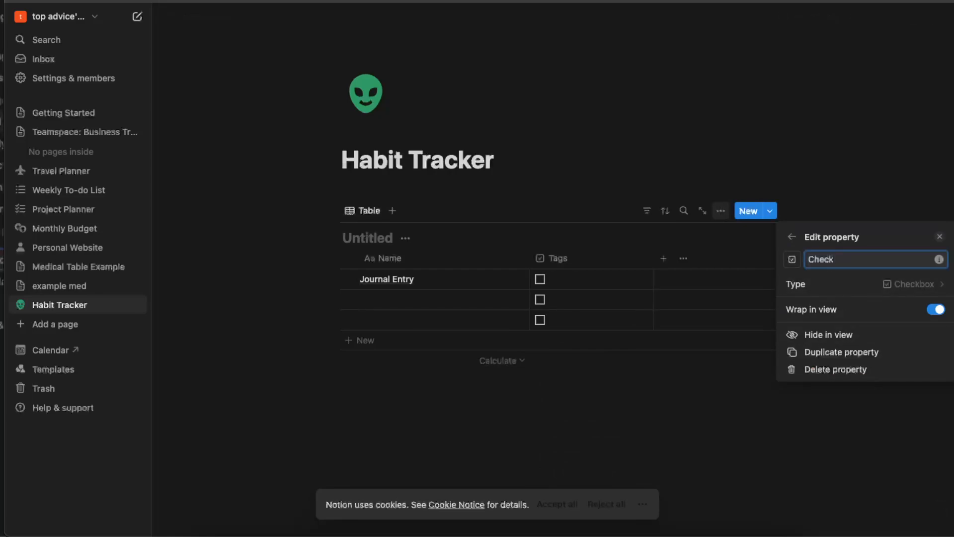
key("BackSpace")
key("BackSpace")
key("BackSpace")
key("BackSpace")
type("Tasks")
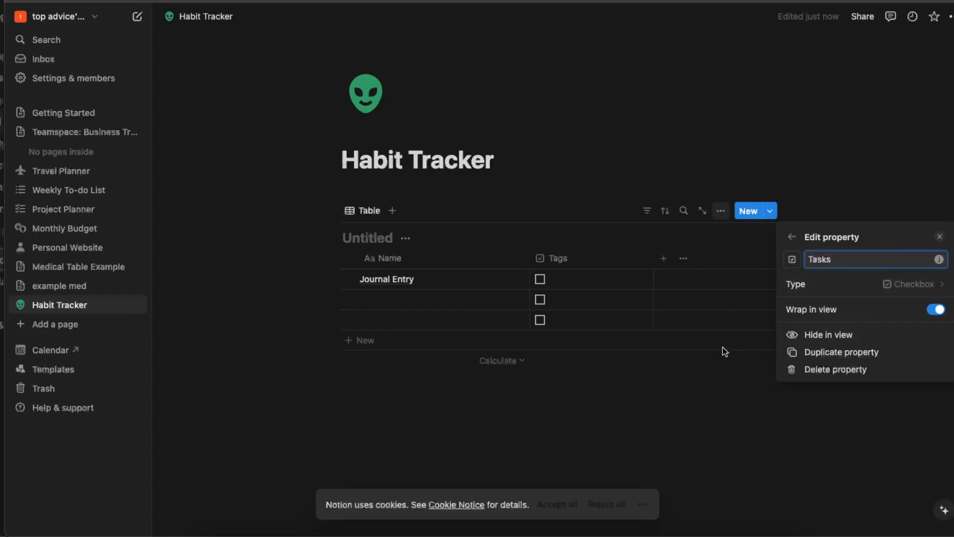
left_click(792, 237)
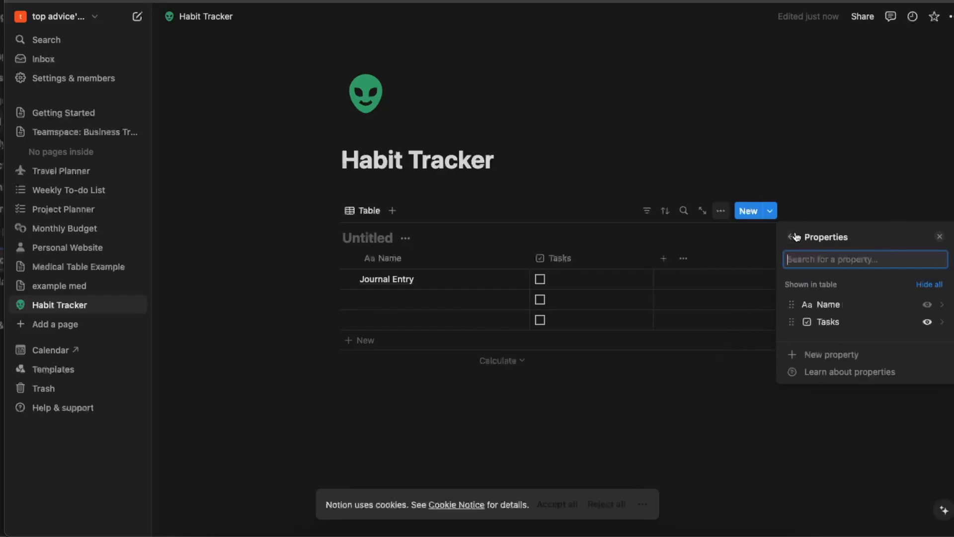
left_click(711, 410)
left_click(559, 280)
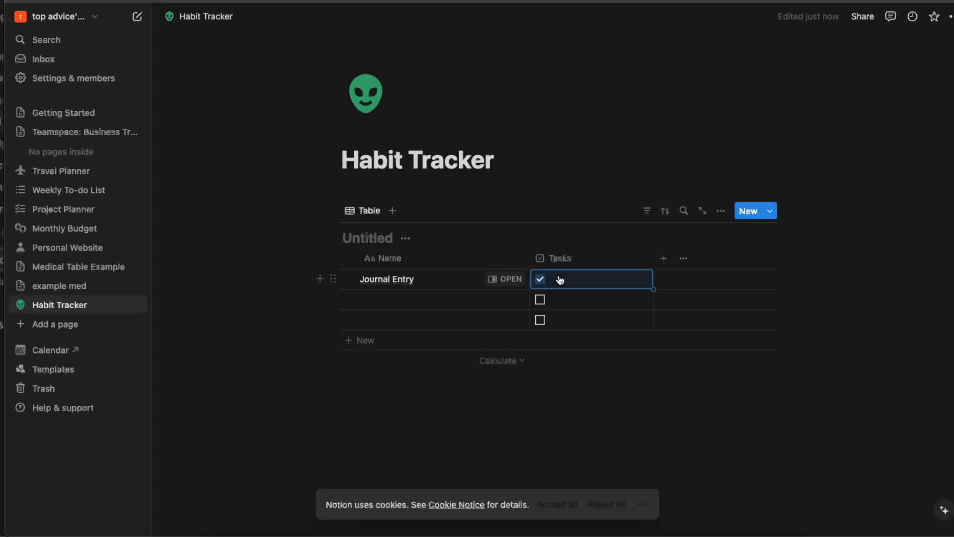
left_click(560, 280)
Rename the existing checkbox property as Workout and add a second checkbox property named Film 10 videos.
left_click(566, 260)
left_click(596, 306)
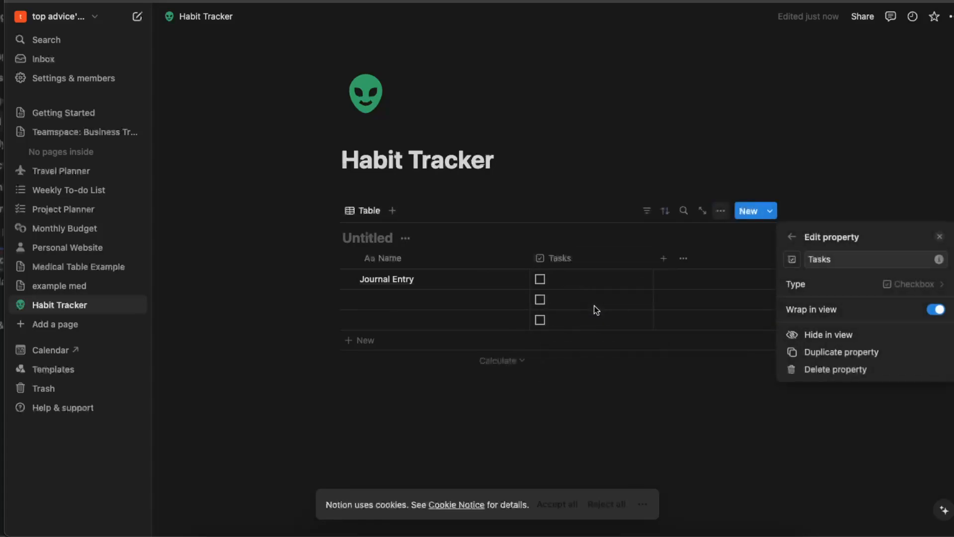
left_click(867, 260)
key("BackSpace")
key("BackSpace")
key("BackSpace")
key("BackSpace")
key("BackSpace")
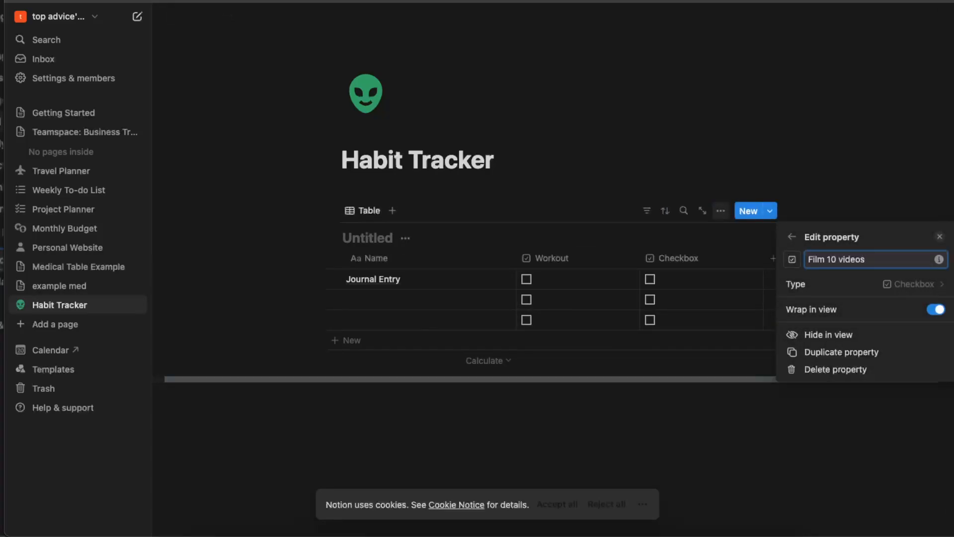
left_click(873, 194)
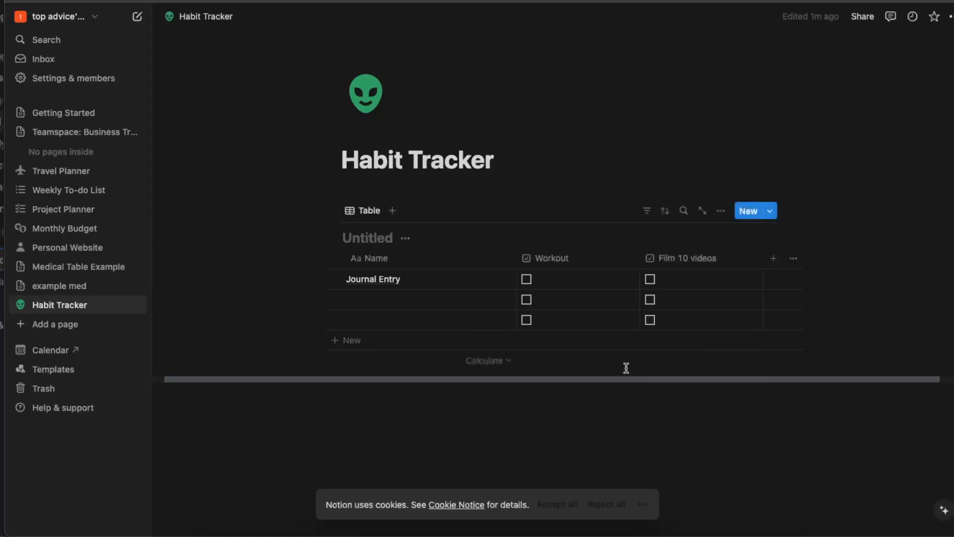
Add another checkbox property to the table, named Meditation 10 mins.
left_click(773, 258)
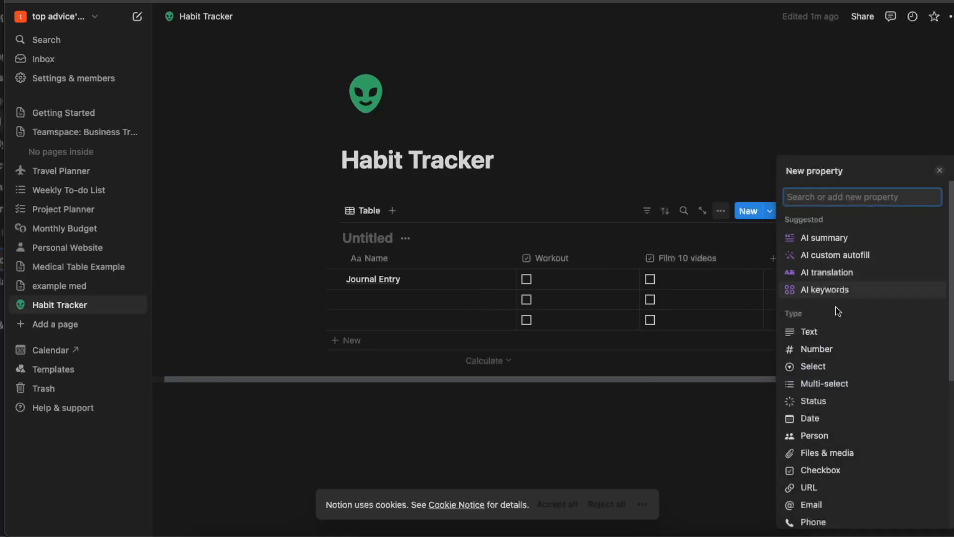
left_click(827, 471)
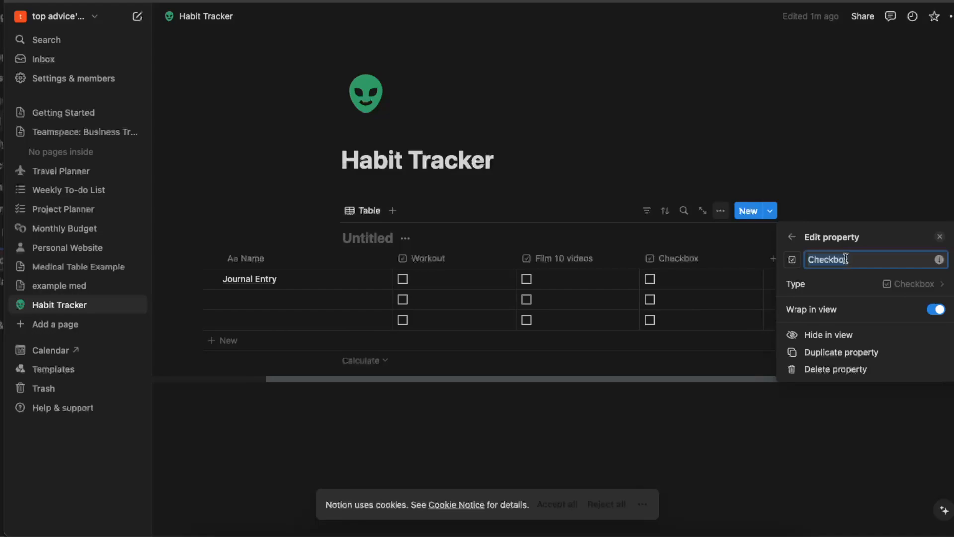
type("Meditation 10 mins")
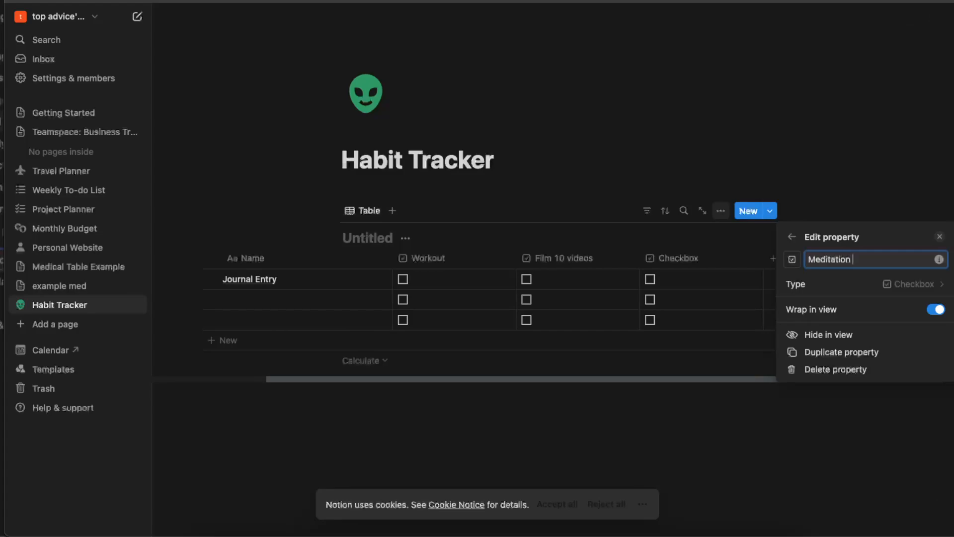
left_click(875, 189)
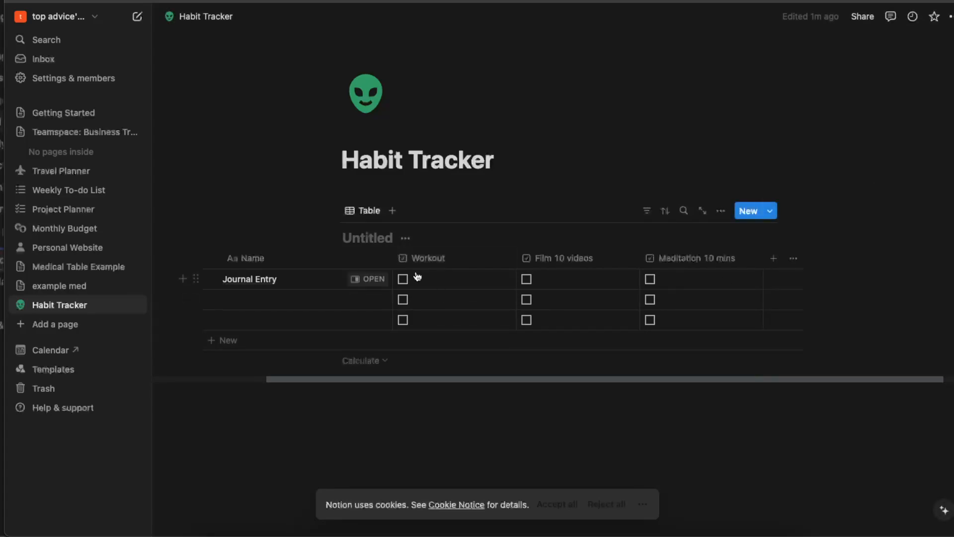
Rename the table's Name property as Journal entry.
left_click(263, 257)
key("BackSpace")
key("BackSpace")
key("BackSpace")
key("BackSpace")
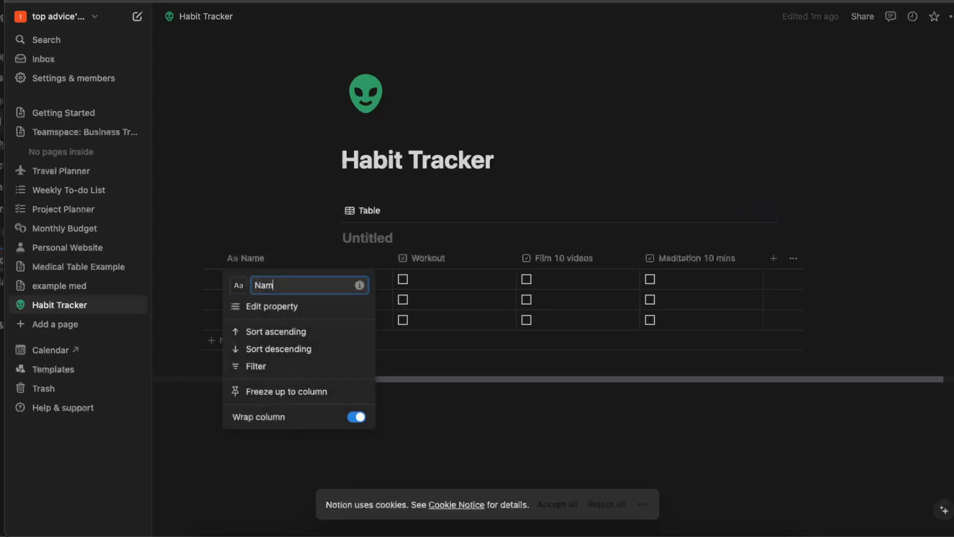
type("Jo")
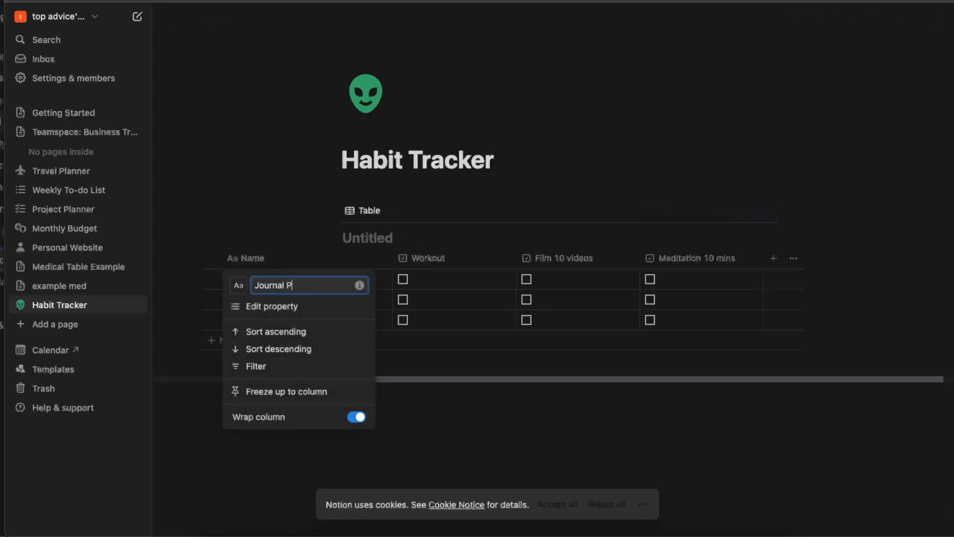
type("urnal enrtry")
key("Return")
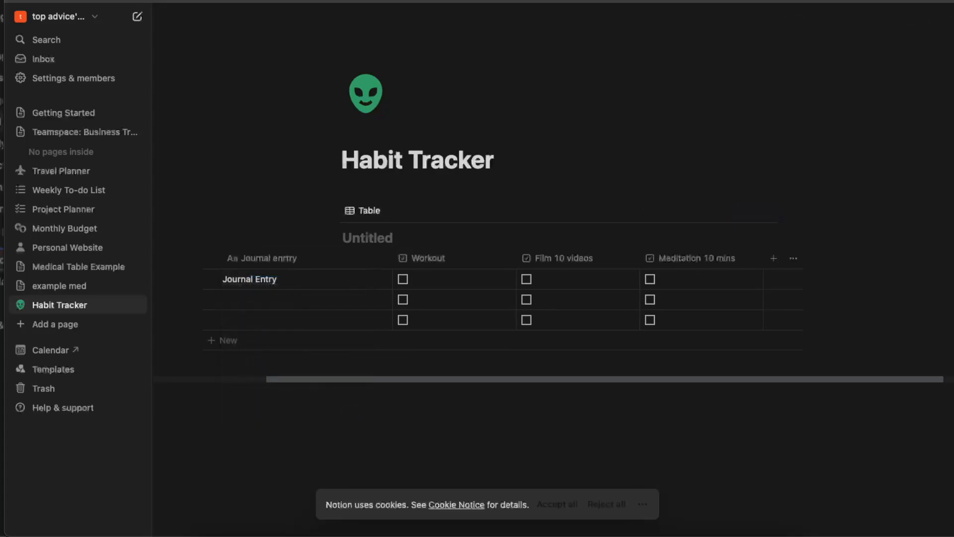
left_click(302, 258)
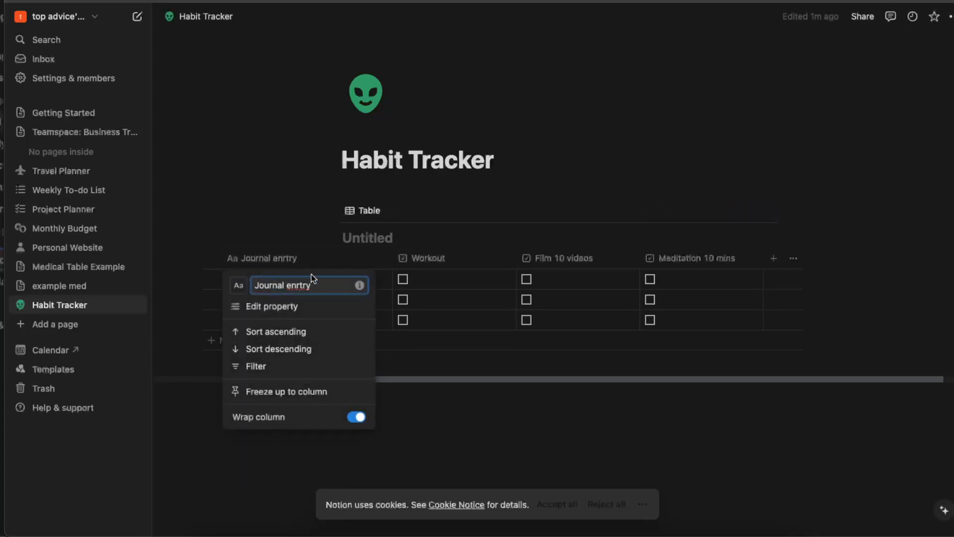
key("BackSpace")
key("BackSpace")
key("BackSpace")
key("BackSpace")
type("tyr")
key("Return")
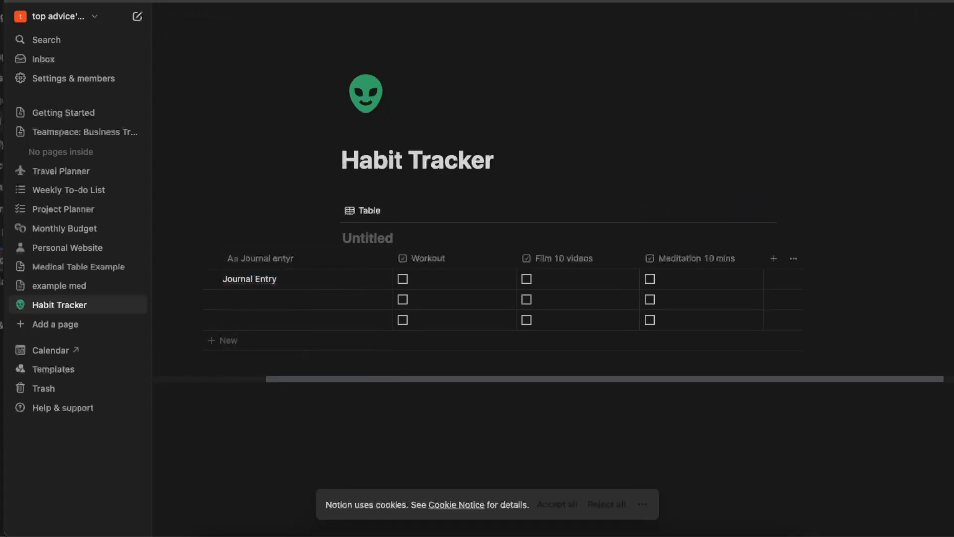
left_click(290, 257)
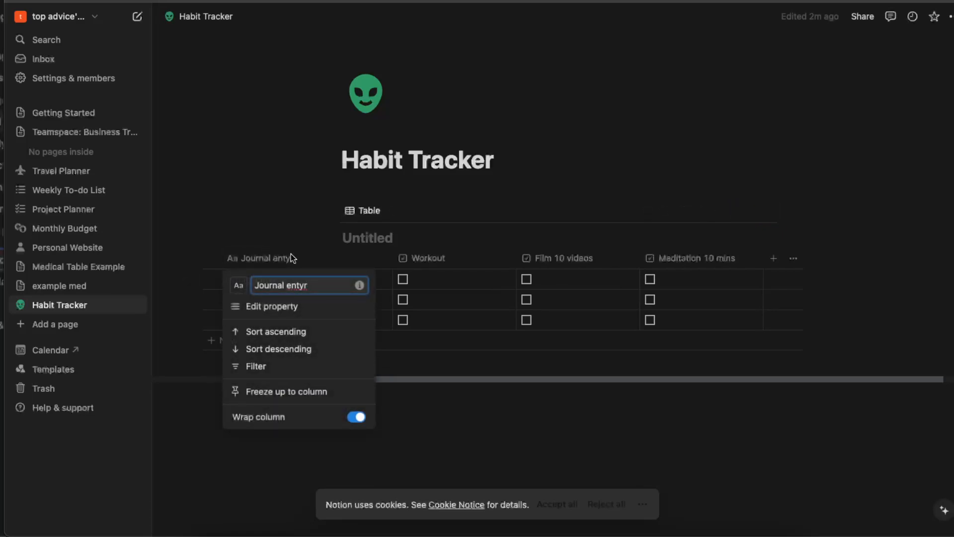
key("BackSpace")
key("BackSpace")
type("ry")
key("Return")
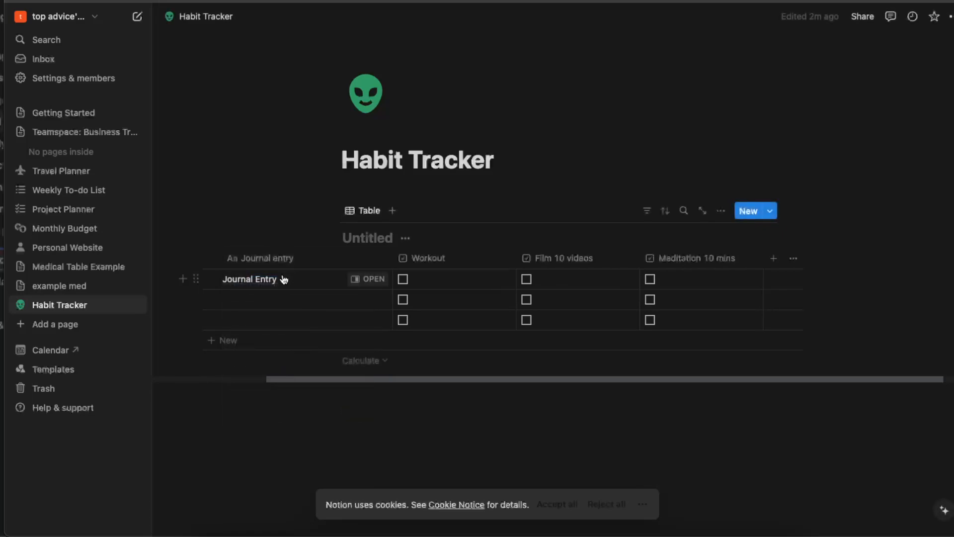
Move the Journal entry column to the end of the table, after Meditation 10 mins.
left_click(283, 276)
key("Escape")
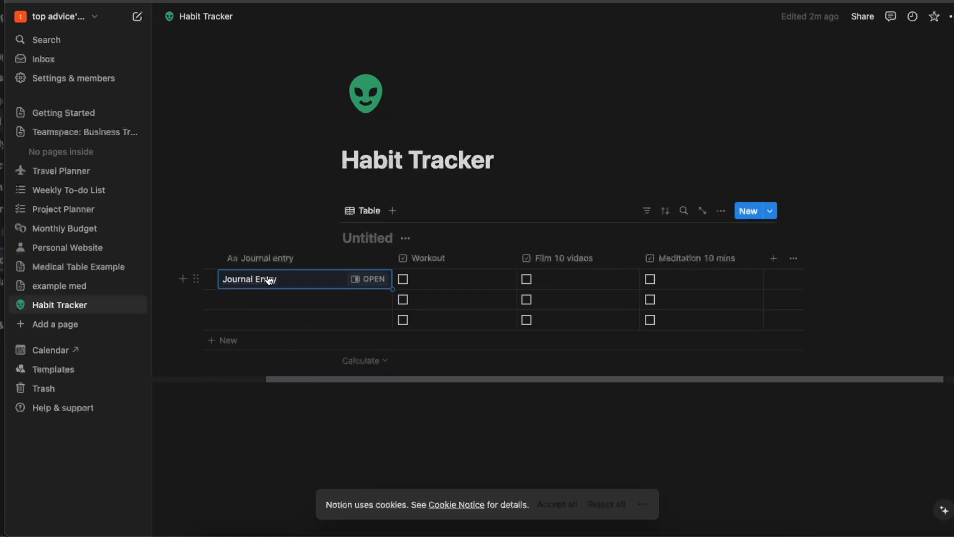
left_click_drag(260, 257, 785, 262)
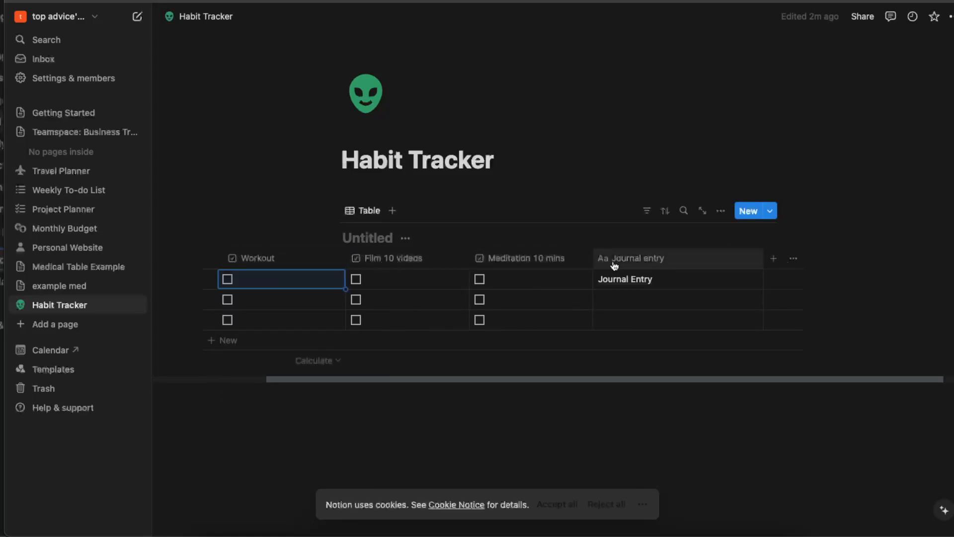
Add a property of type Created time to the table.
left_click(775, 260)
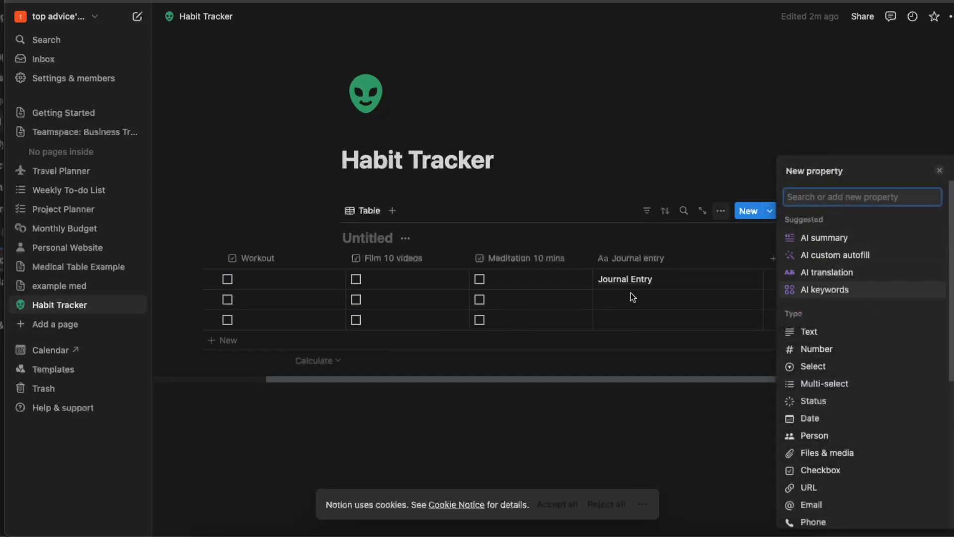
scroll(901, 364, "down", 2)
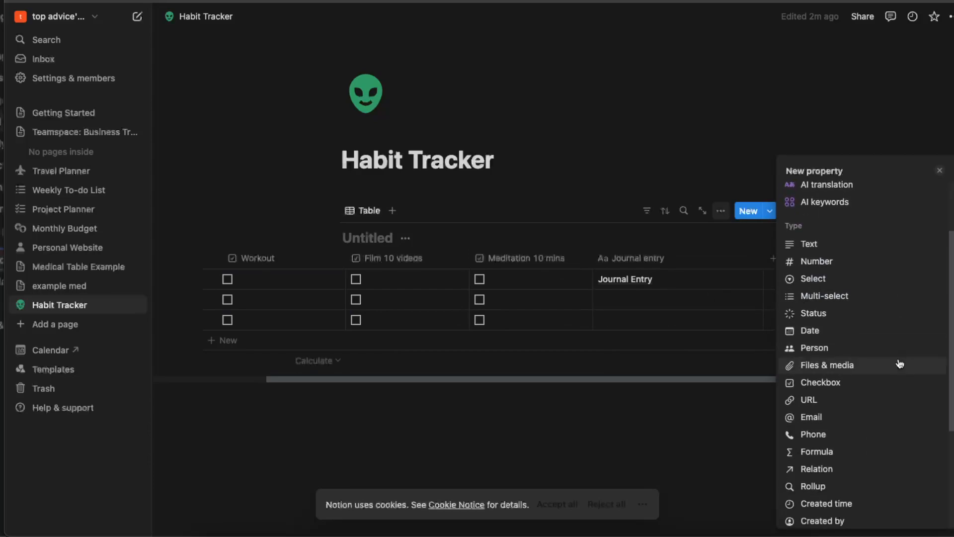
scroll(839, 334, "down", 5)
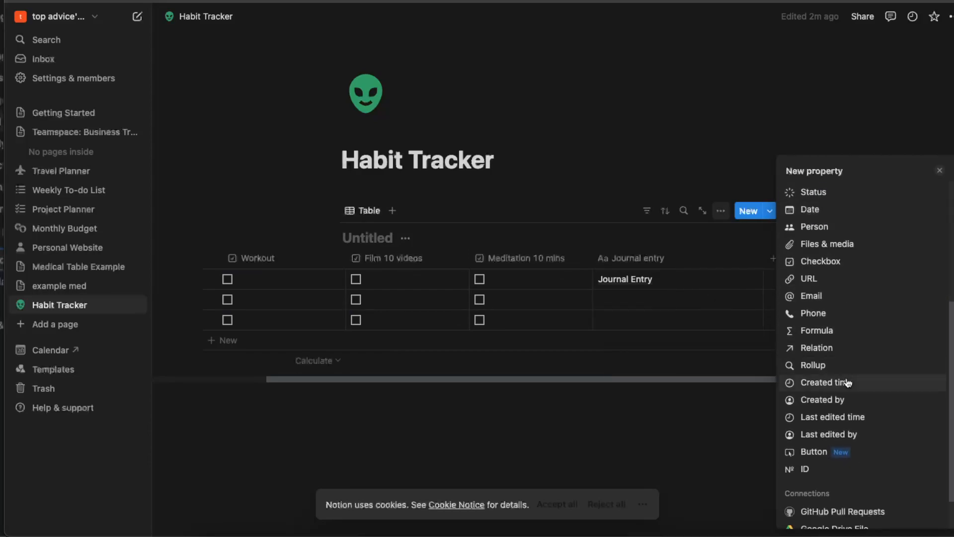
left_click(843, 384)
left_click(840, 282)
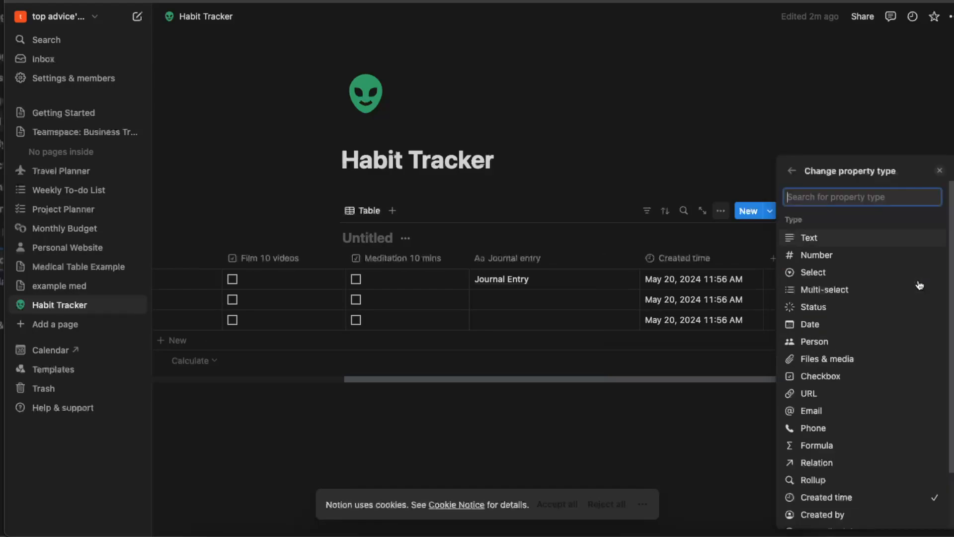
left_click(791, 171)
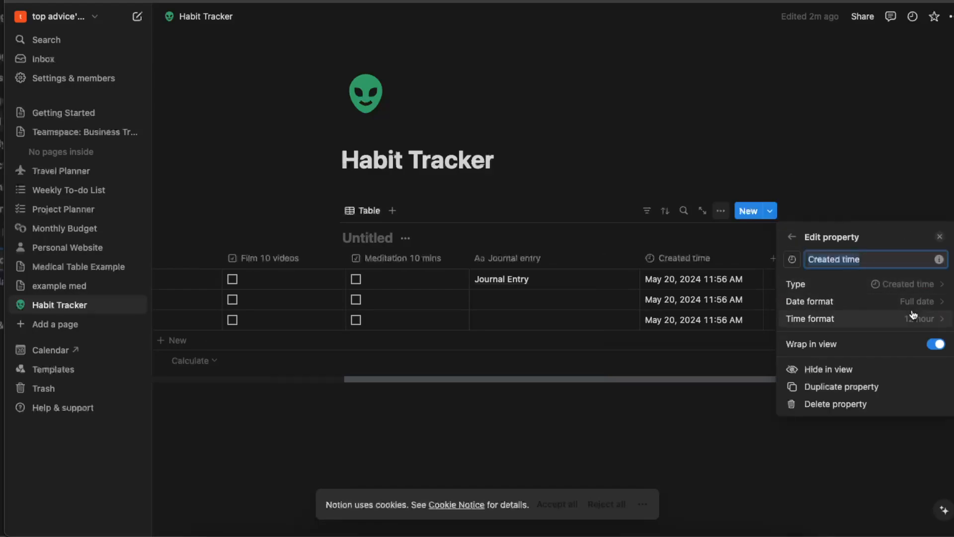
Check the Created time property's date and time format options, and rename the property as Date.
left_click(912, 305)
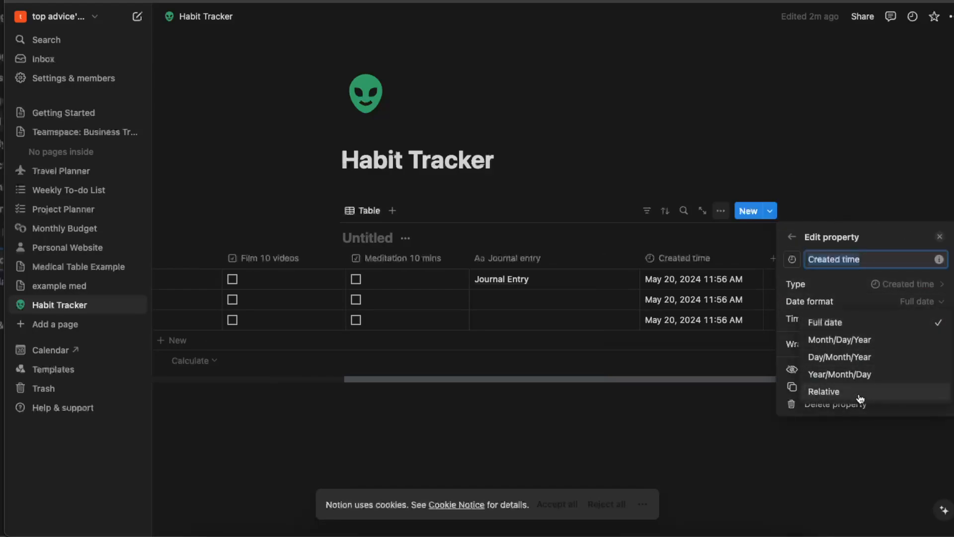
left_click(905, 304)
left_click(913, 317)
left_click(906, 318)
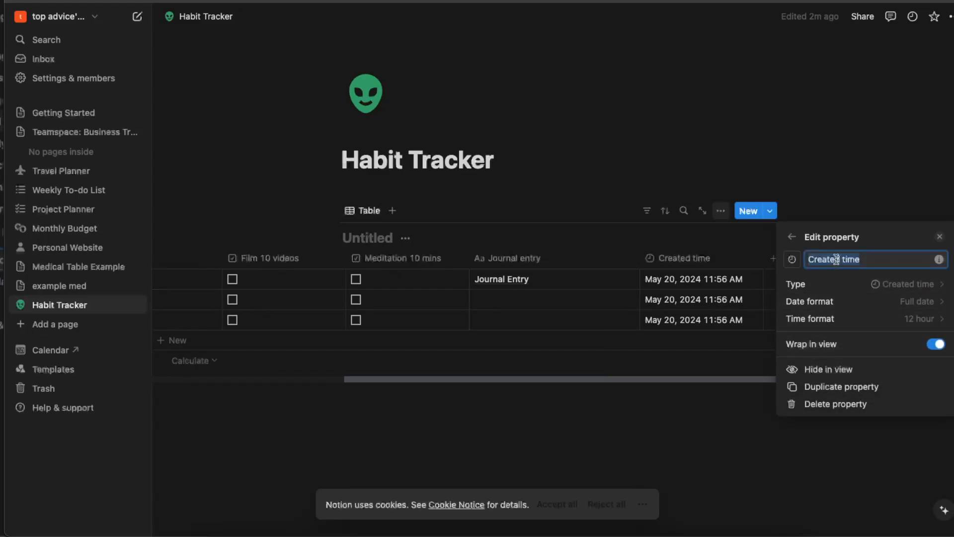
type("Date")
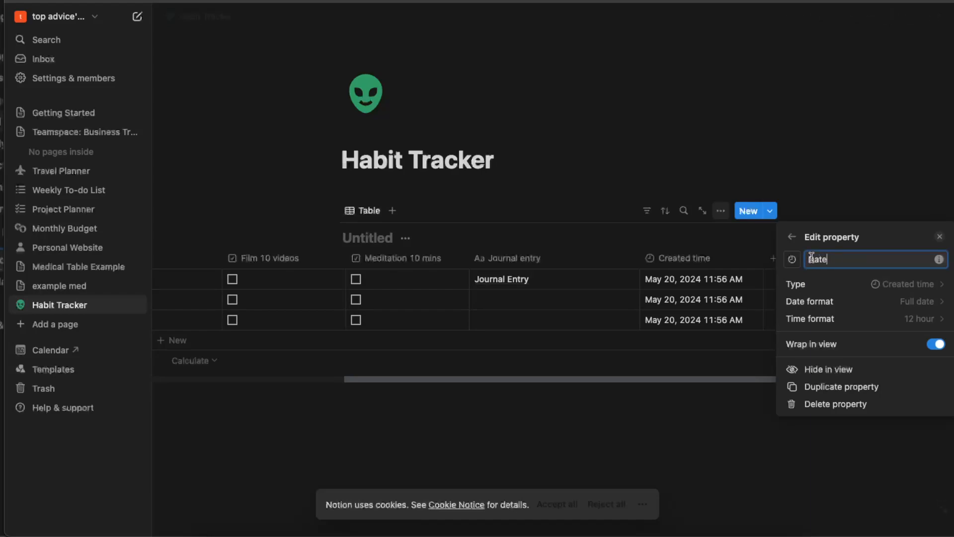
left_click(860, 203)
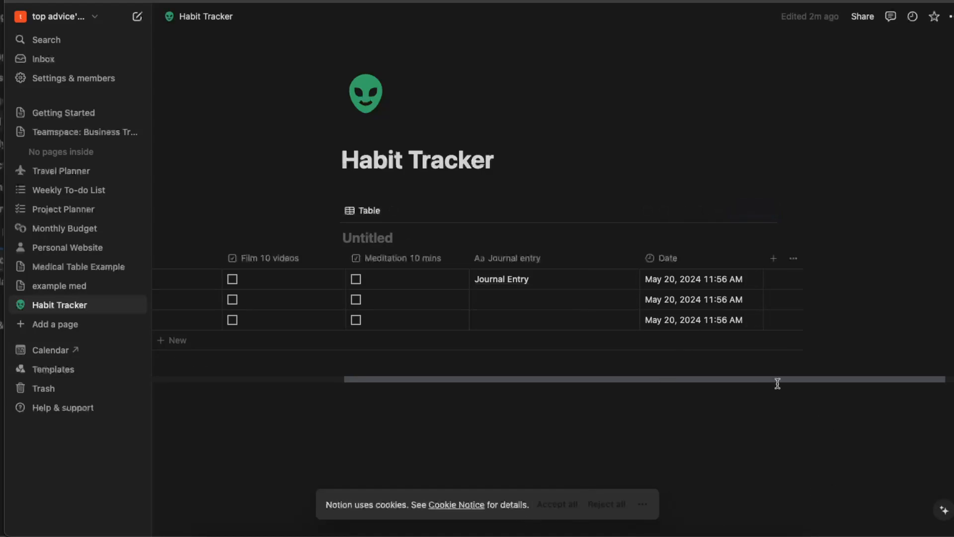
Move the Date column to the start of the table, before Workout, and leave no row selected.
scroll(621, 376, "left", 5)
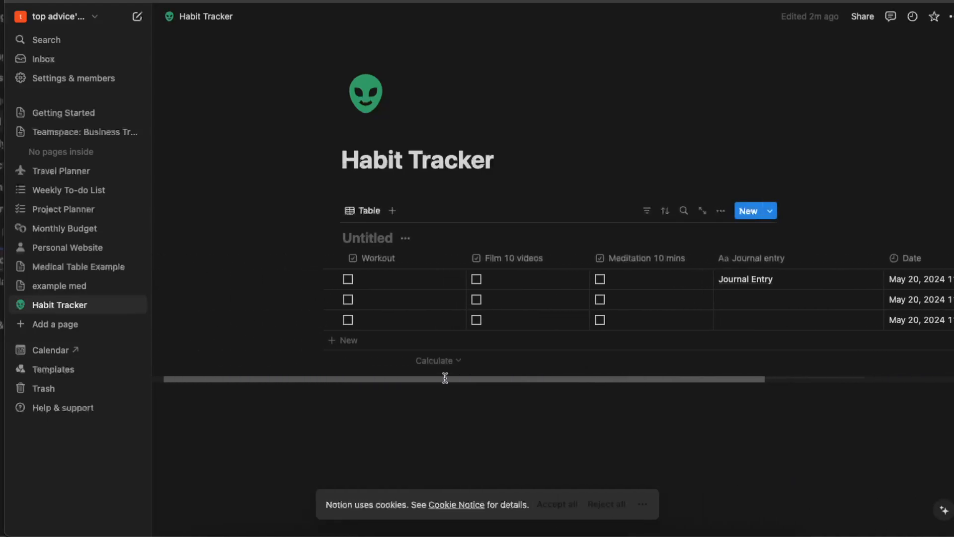
left_click_drag(872, 261, 364, 261)
left_click(364, 277)
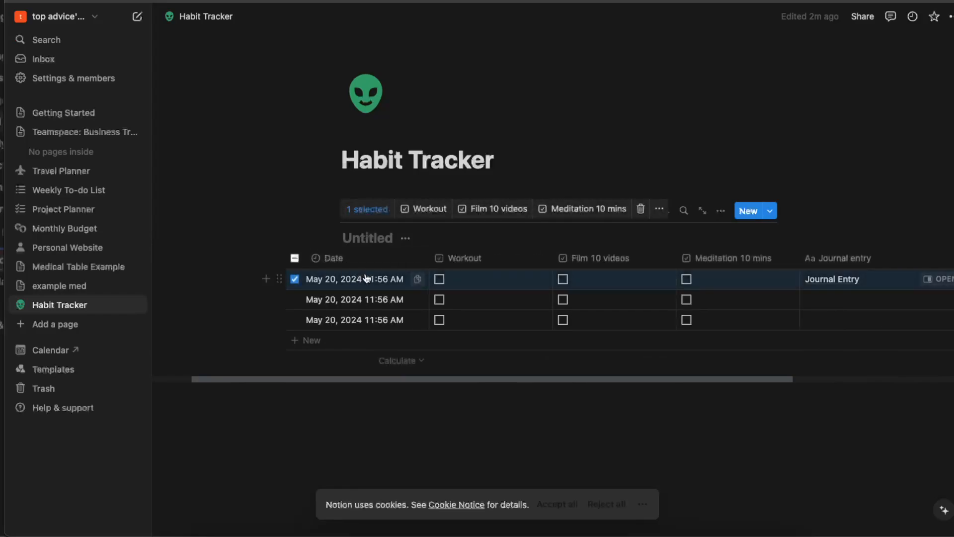
left_click(295, 279)
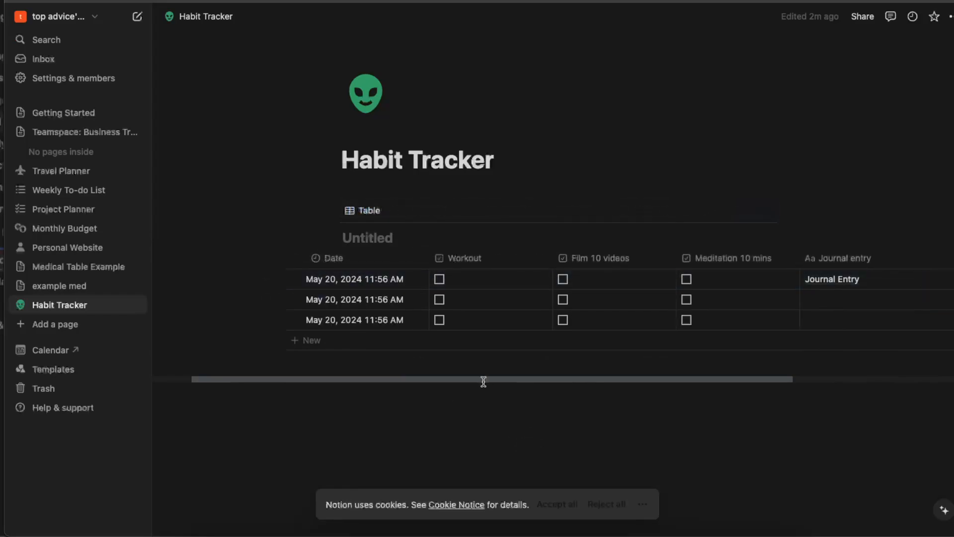
Add a new untitled entry to the table and close its page.
scroll(500, 380, "right", 1)
scroll(500, 380, "right", 3)
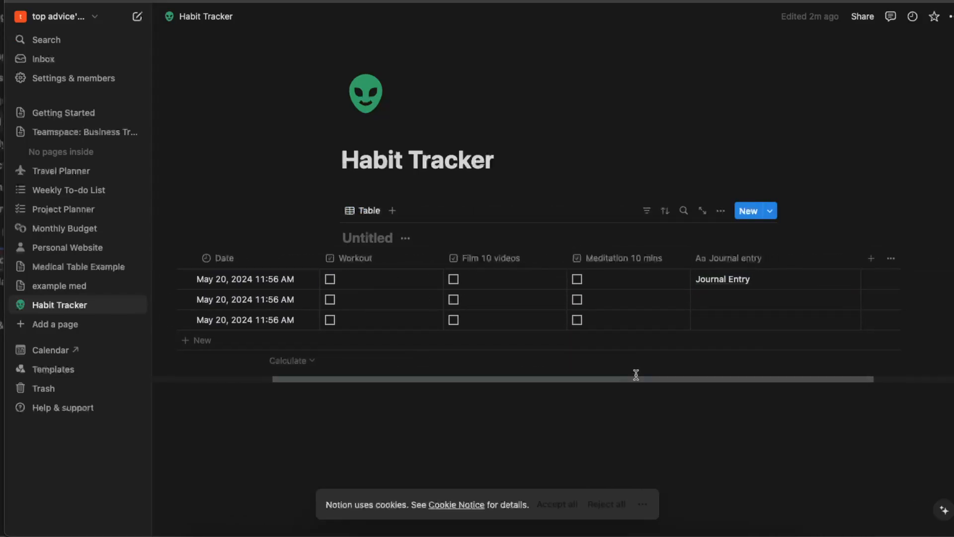
left_click(752, 218)
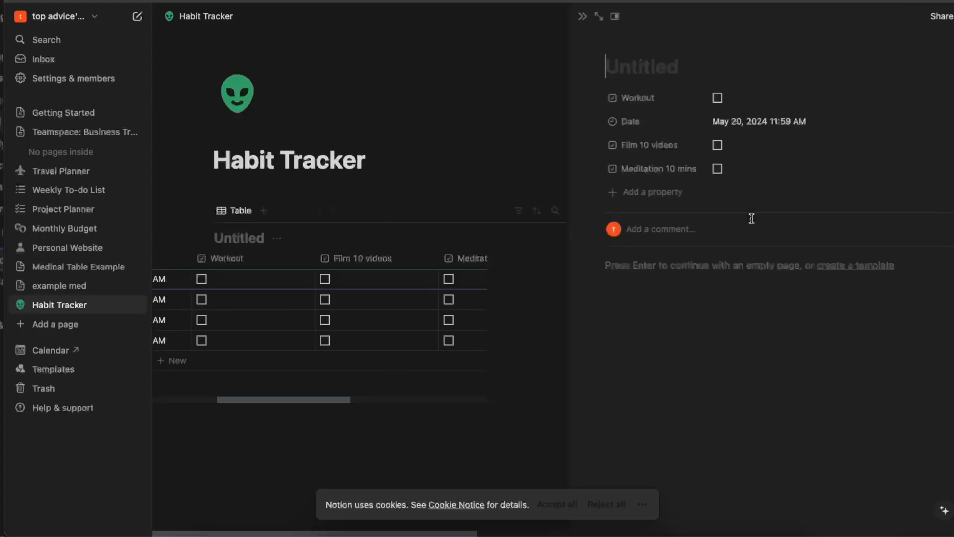
left_click(420, 60)
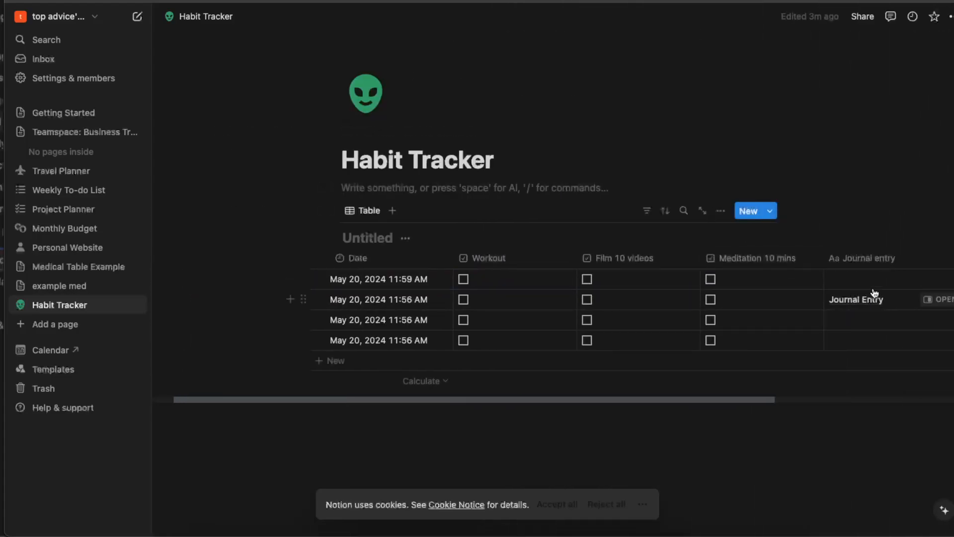
Create a new template for the database, title it "journal entry" and start its empty page body.
left_click(769, 210)
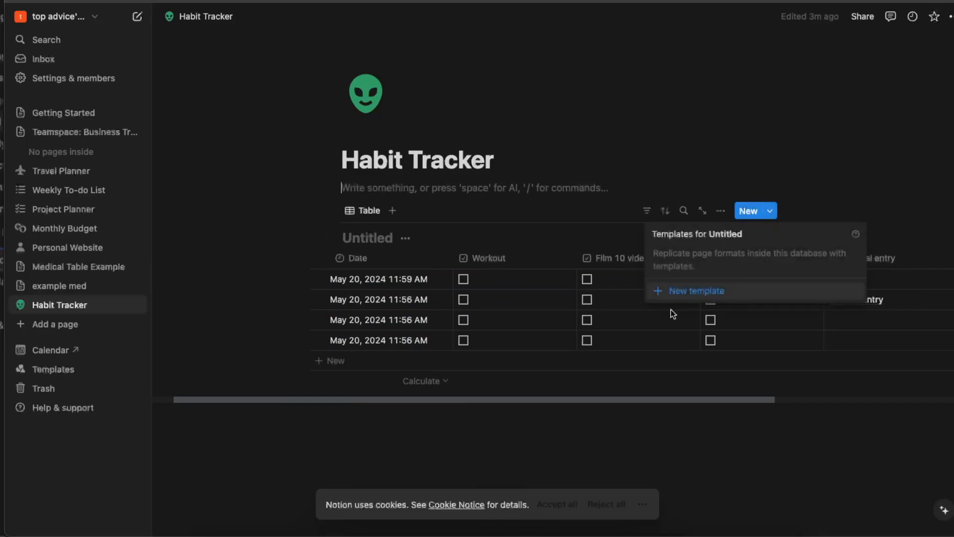
left_click(693, 296)
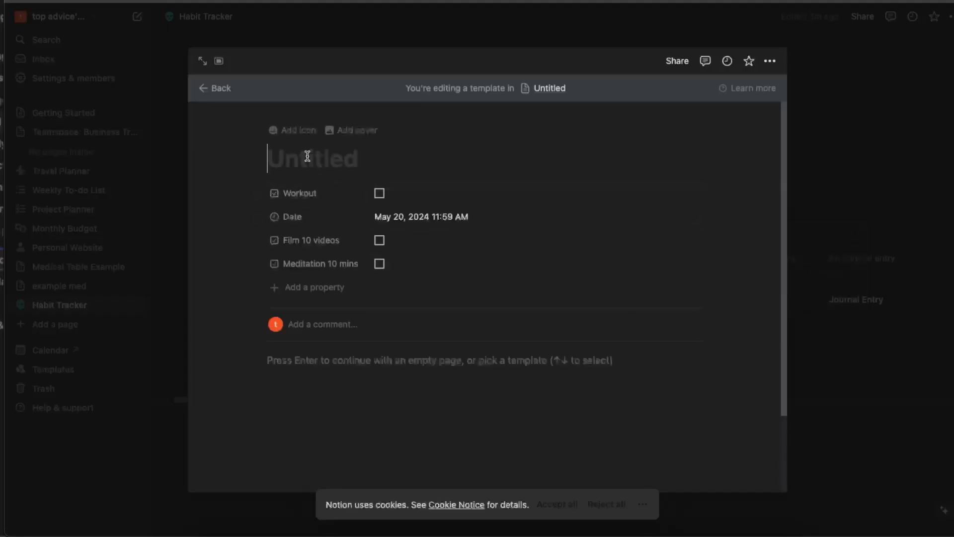
type("journ")
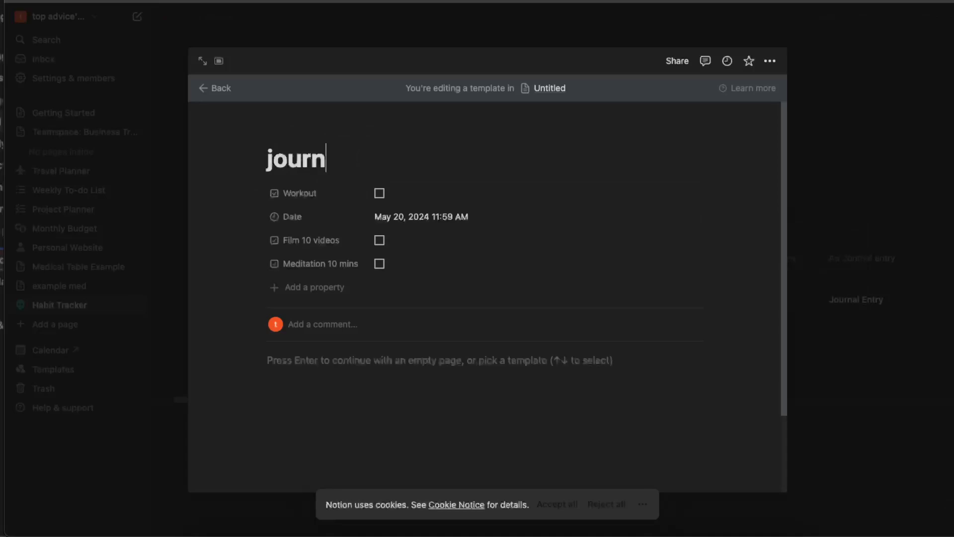
type("al entry")
scroll(388, 264, "down", 2)
left_click(350, 304)
scroll(383, 300, "up", 1)
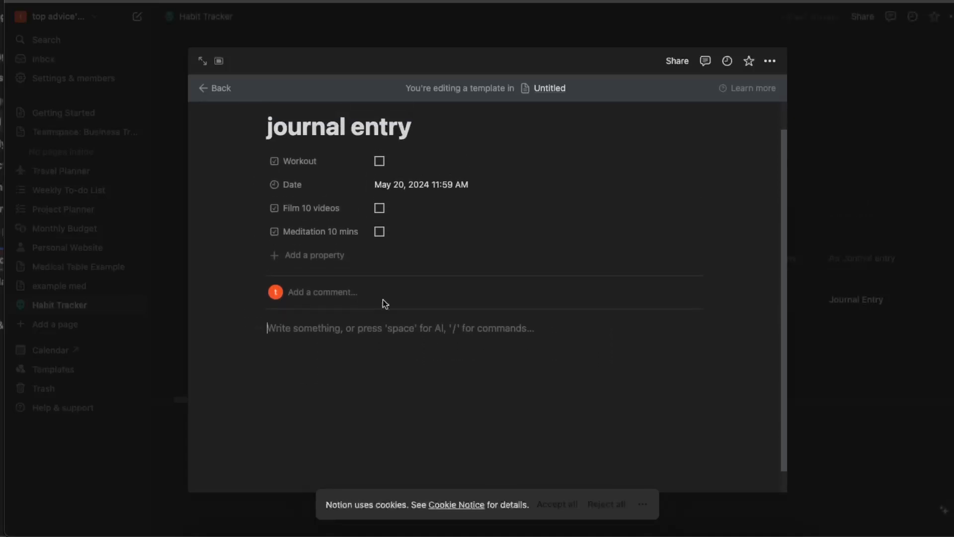
scroll(384, 300, "down", 1)
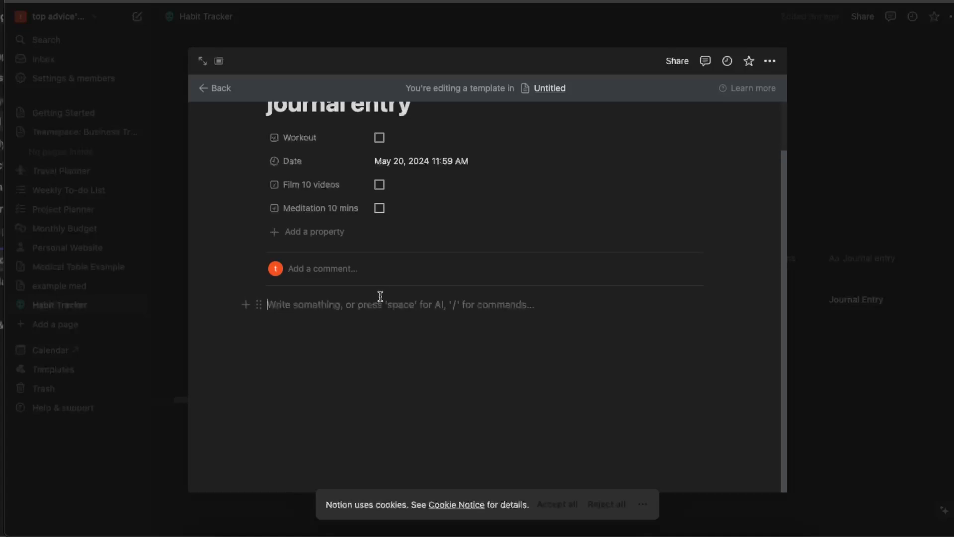
Change the template's title to "Add journal entry".
scroll(292, 168, "up", 2)
left_click(265, 159)
type("Add")
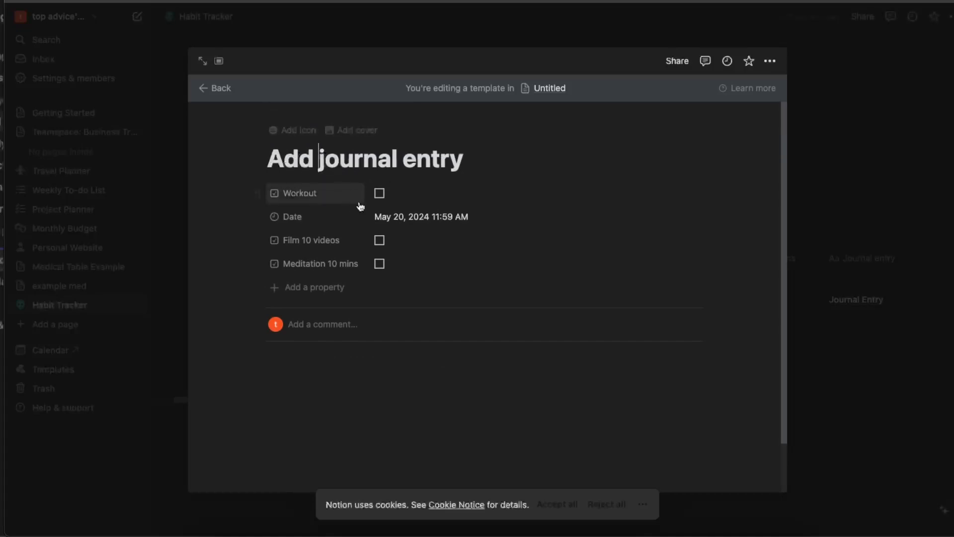
Start a bulleted list in the template body with the text "what is your mood today from".
left_click(326, 369)
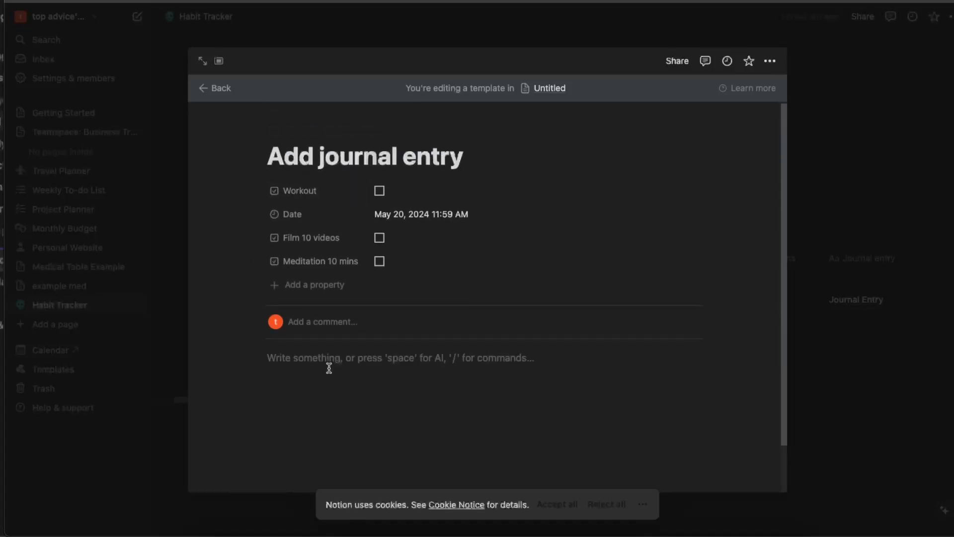
scroll(329, 368, "down", 1)
scroll(334, 360, "down", 2)
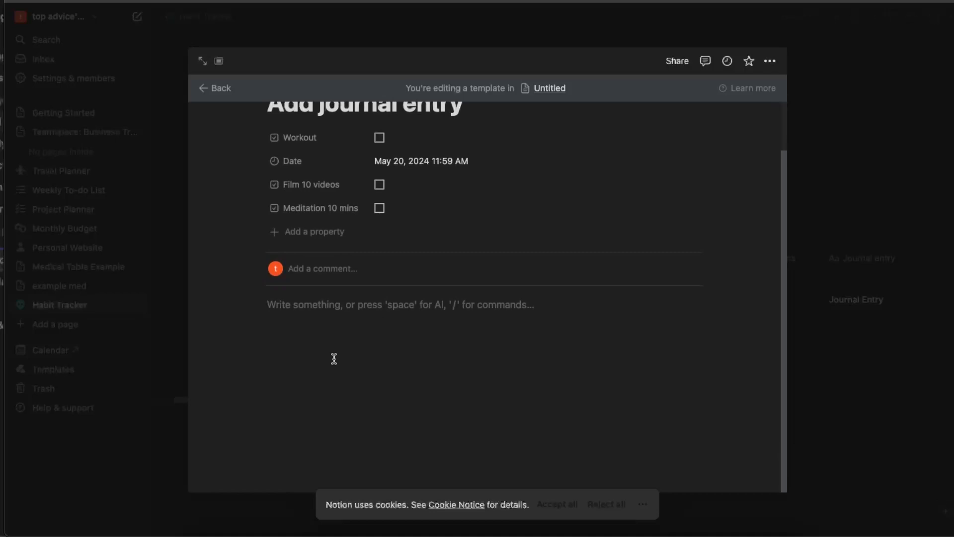
type("-")
key("BackSpace")
type("- O")
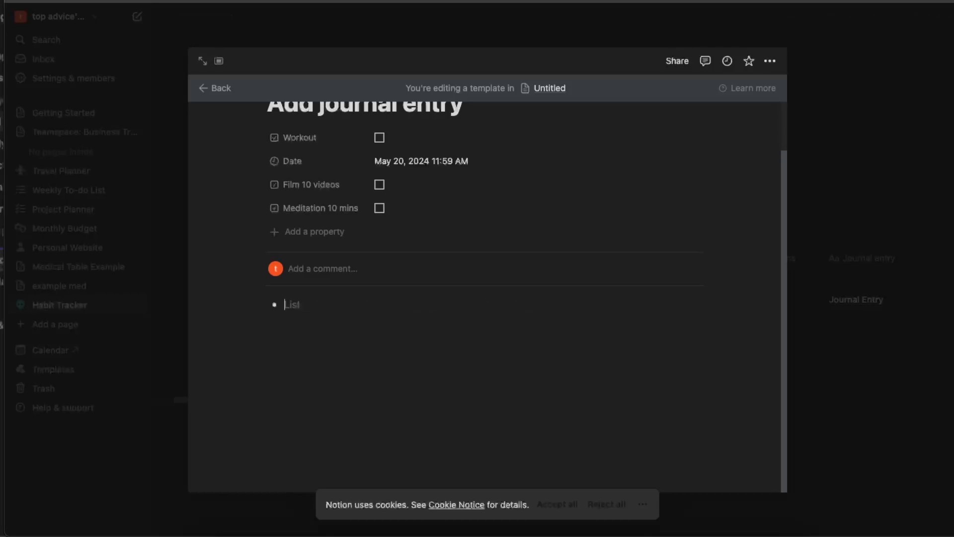
type("hhat is your")
type("moo")
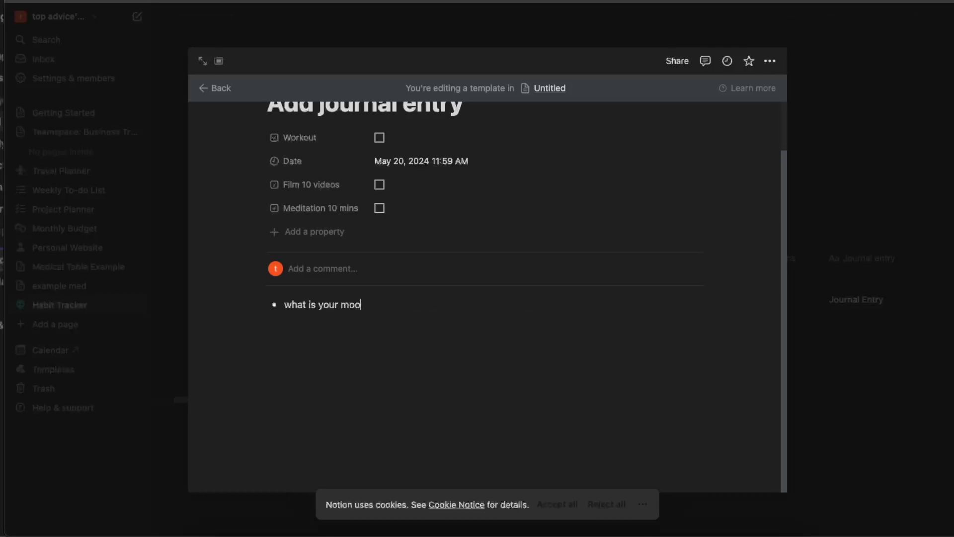
type("d today from")
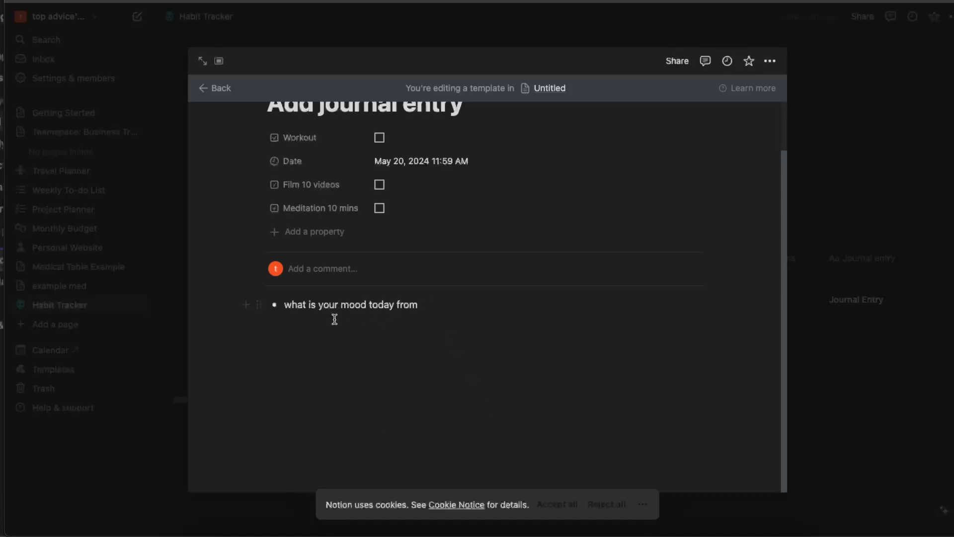
left_click(246, 304)
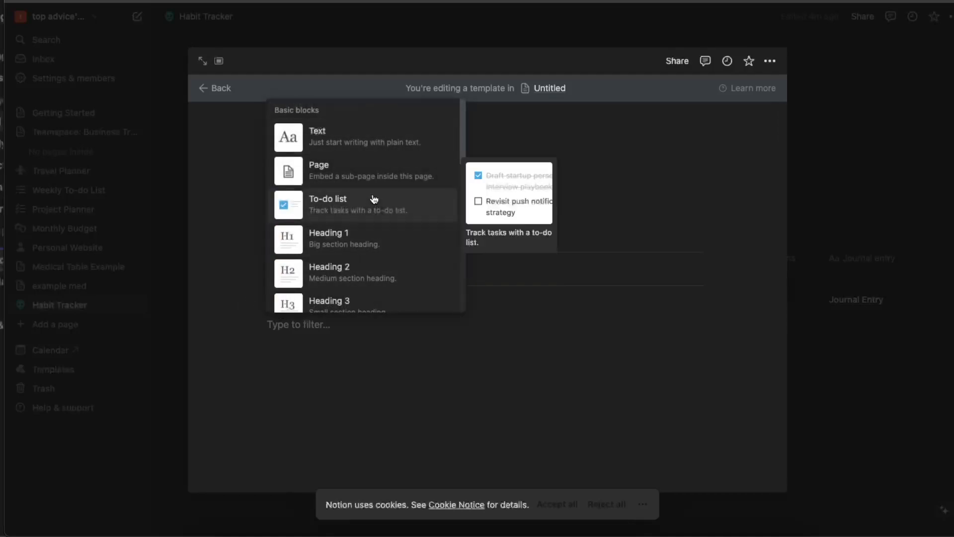
left_click(482, 342)
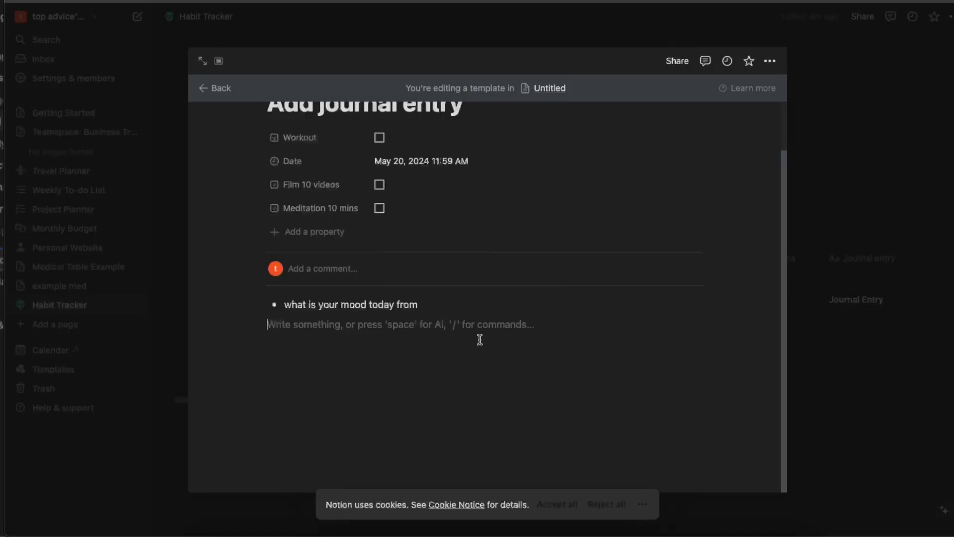
left_click(441, 304)
left_click(258, 307)
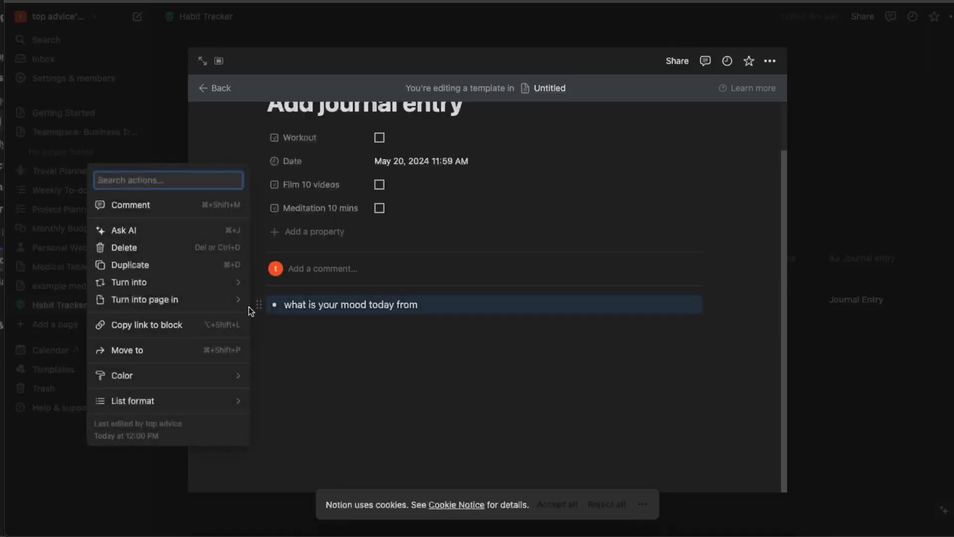
left_click(146, 206)
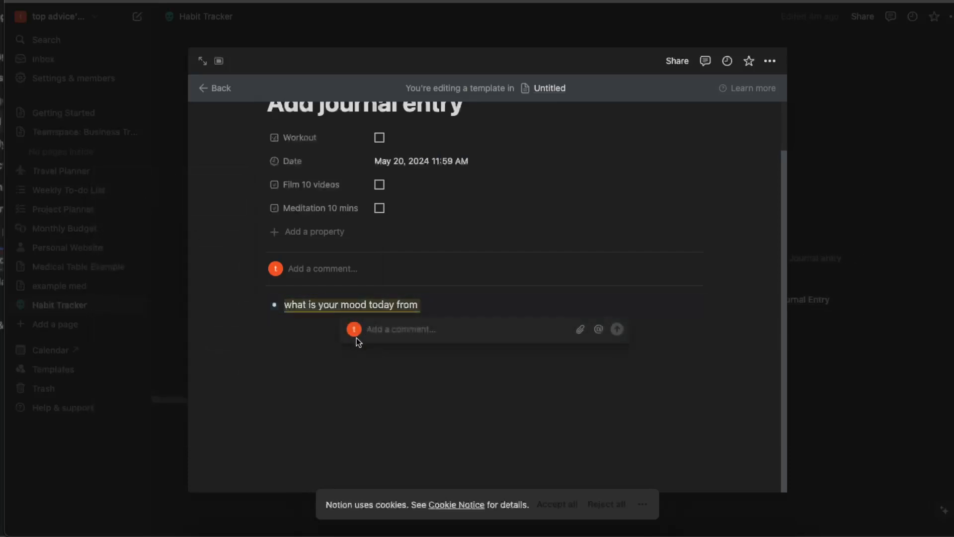
key("Escape")
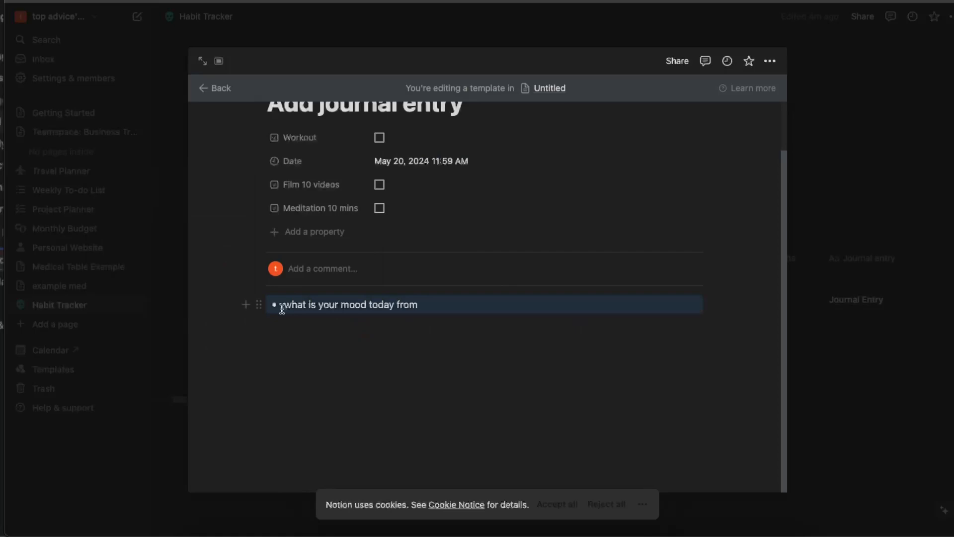
Complete the mood question with "1 to 10?" and add the bullet "what are 3 things that you are grateful for today?".
key("Return")
type("1 to 10.")
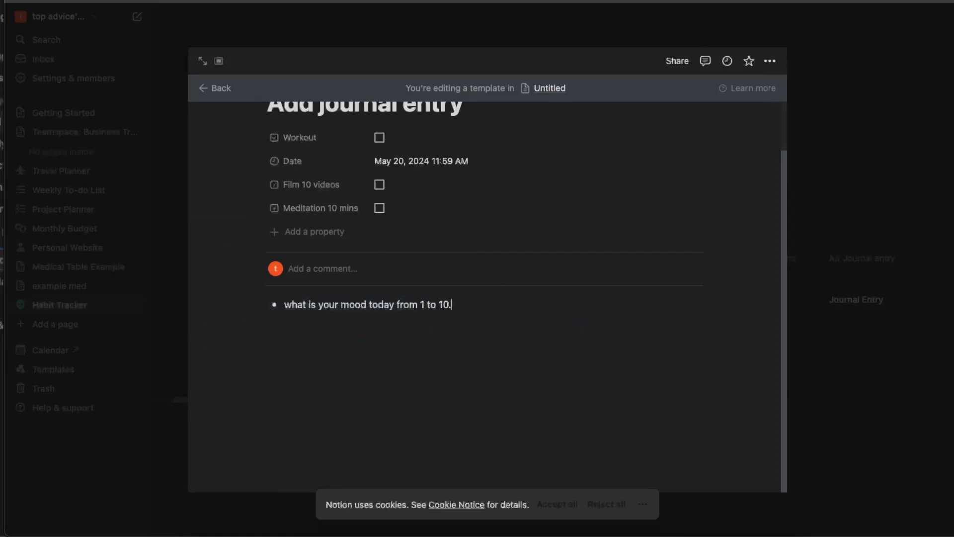
key("Return")
type("what are 3. thi")
key("BackSpace")
key("BackSpace")
key("BackSpace")
key("BackSpace")
key("BackSpace")
type("things that you")
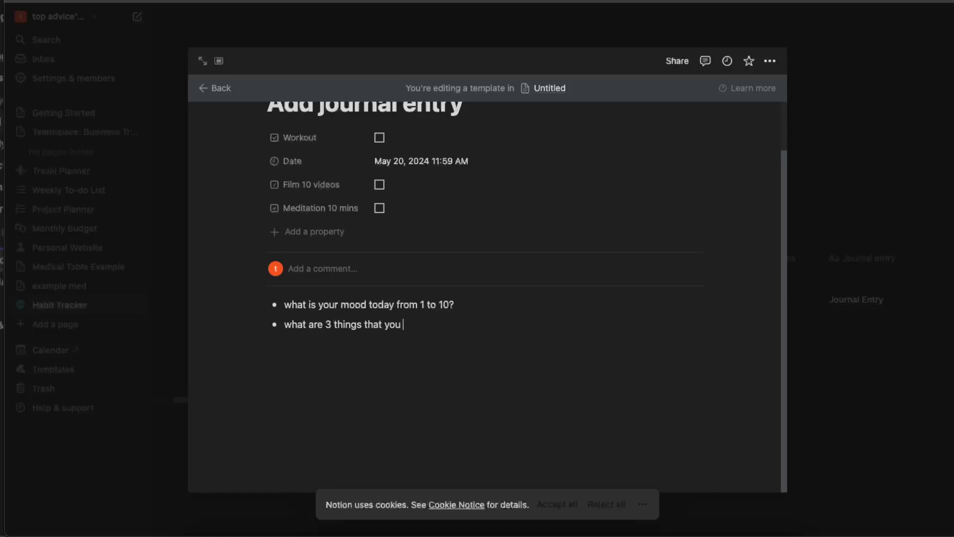
type(" are grateful for today?")
key("Return")
key("Return")
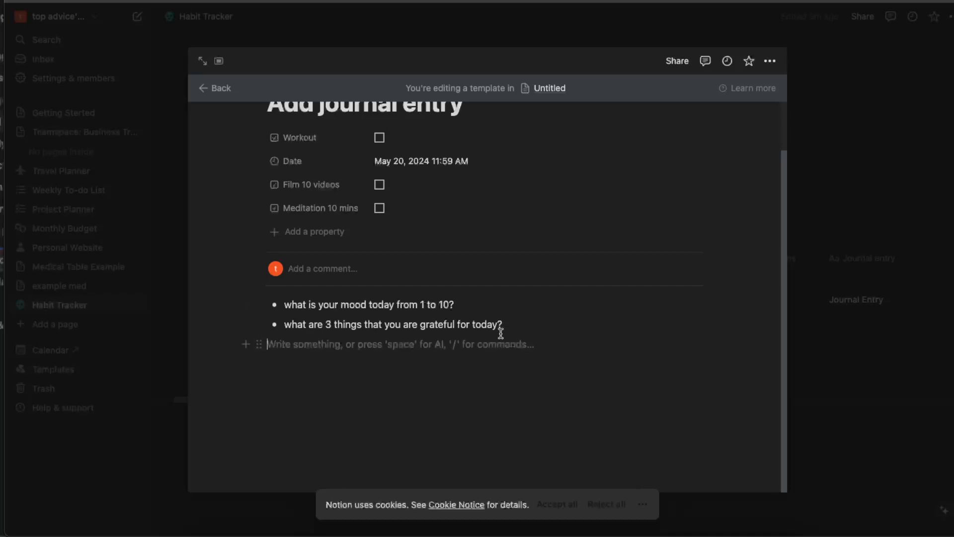
Add a to-do list with "item 1", "item 2" and "item 3" below the gratitude question.
left_click(246, 344)
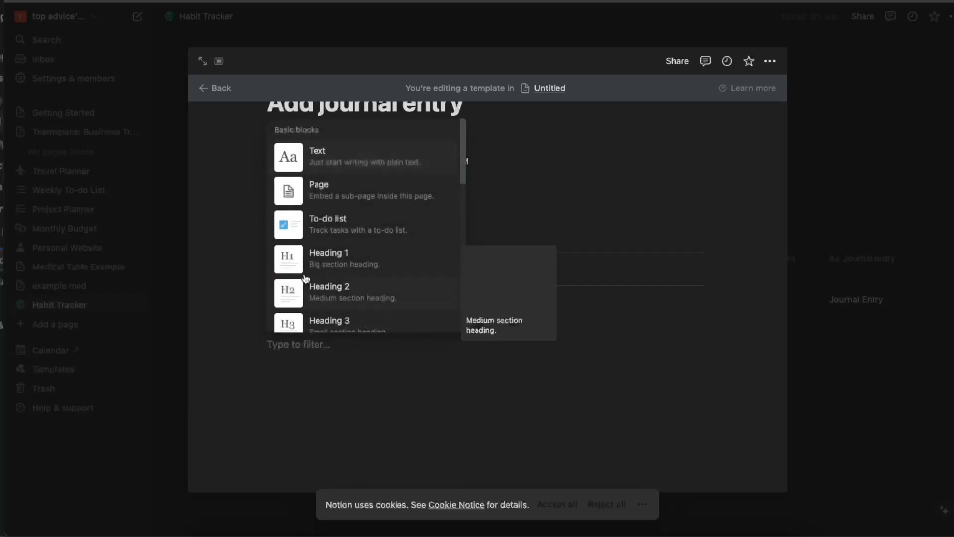
left_click(358, 224)
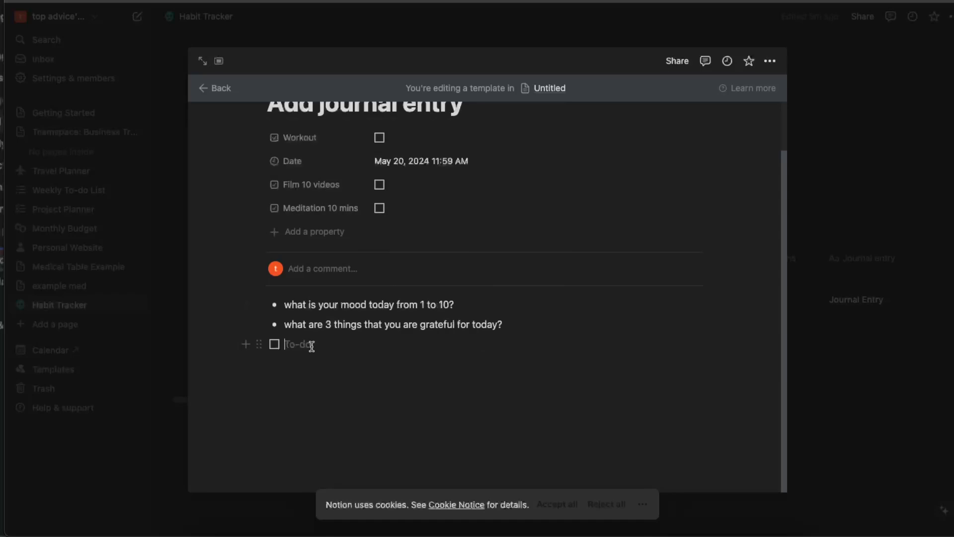
type("item 1")
key("Return")
type("item 2")
key("Return")
type("item3")
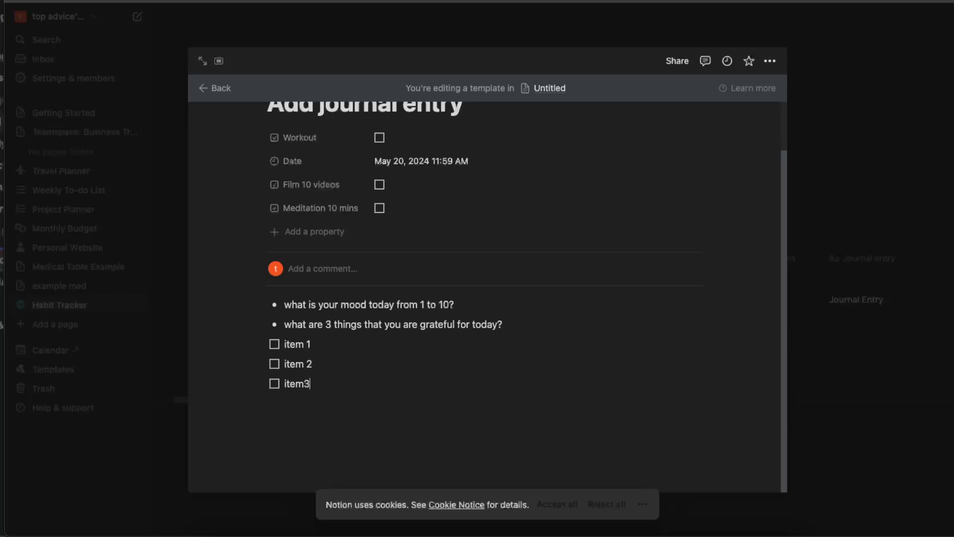
key("BackSpace")
left_click(297, 419)
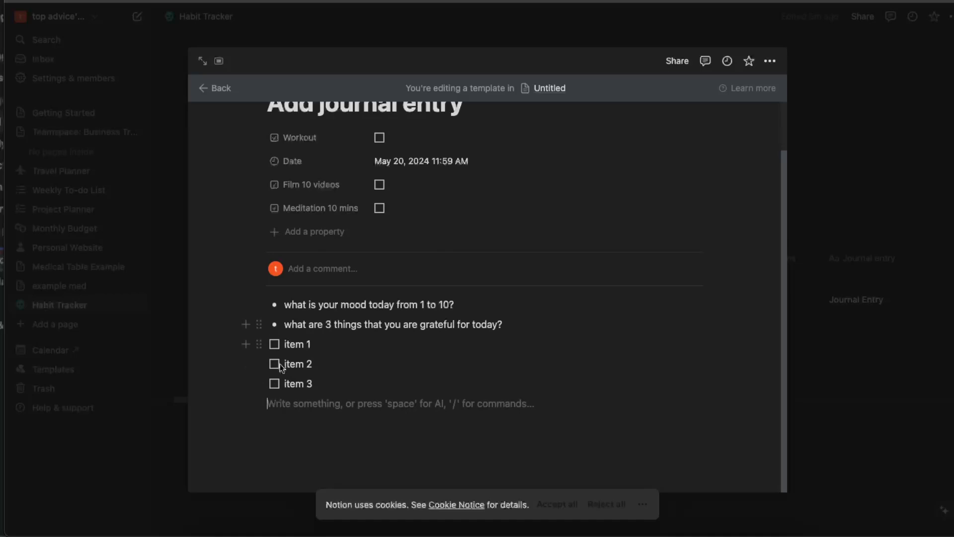
Add a bulleted question below the to-dos reading "what is something you want to be completed today?".
left_click(246, 403)
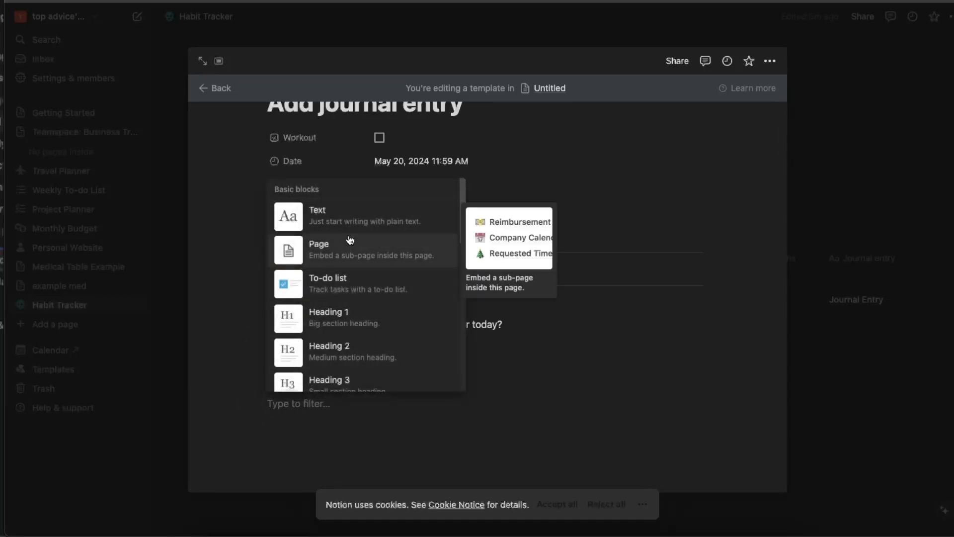
scroll(350, 295, "down", 5)
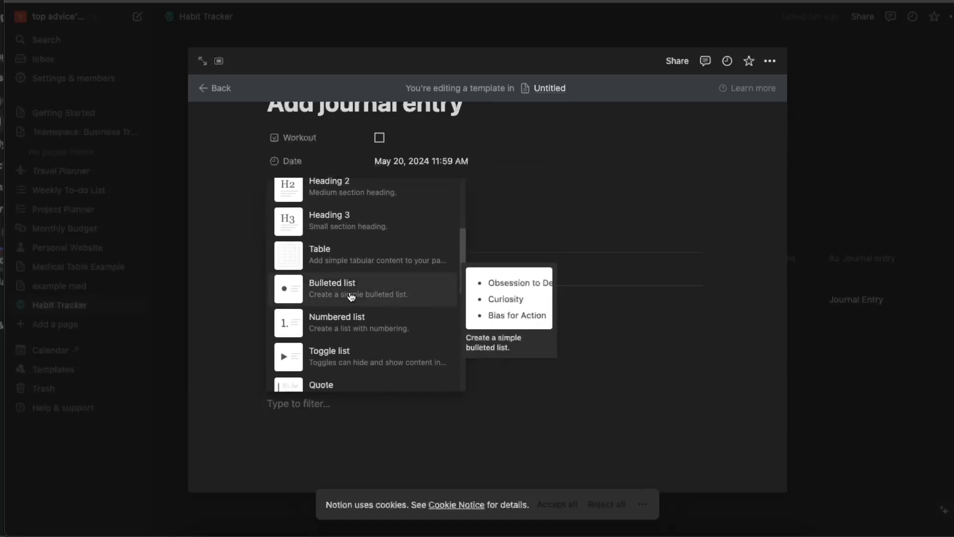
left_click(350, 298)
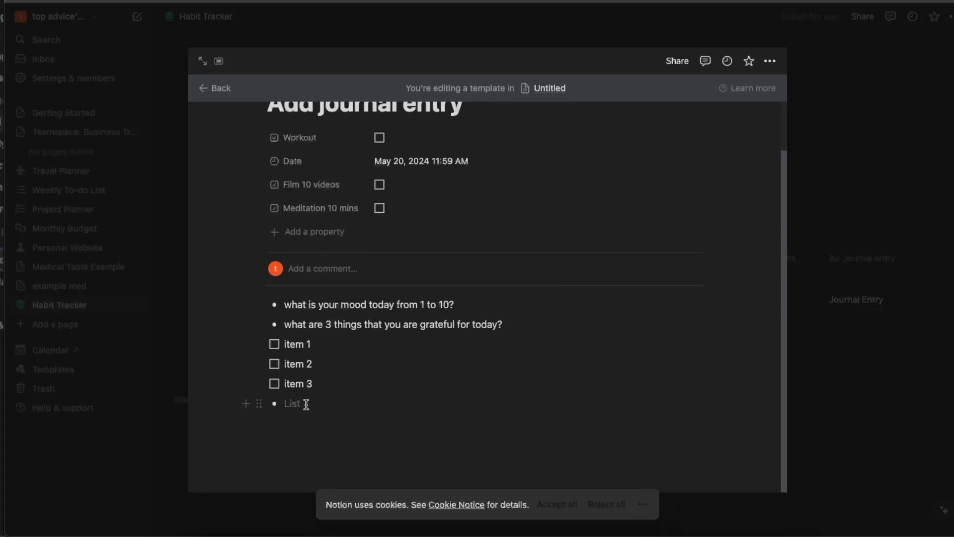
type("what is somethi")
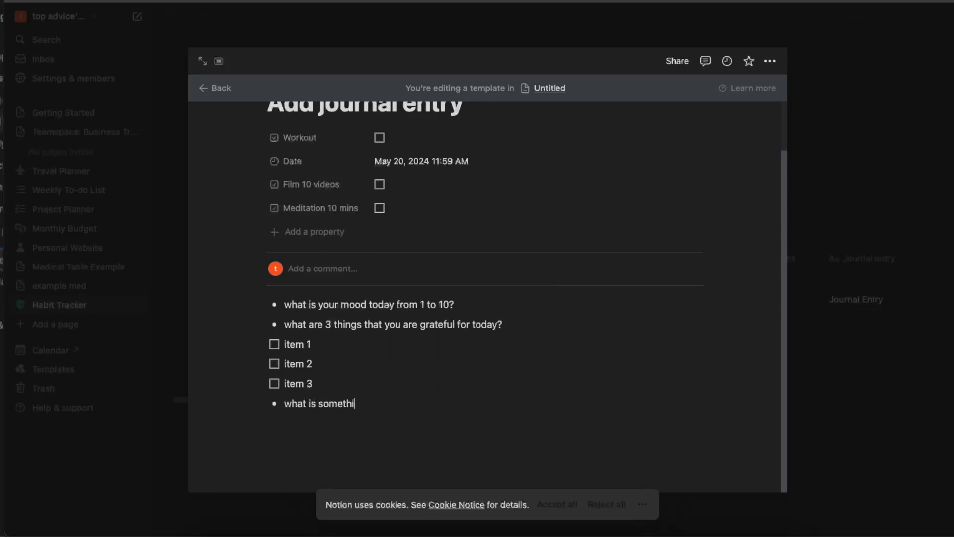
type("ng you want to be compl")
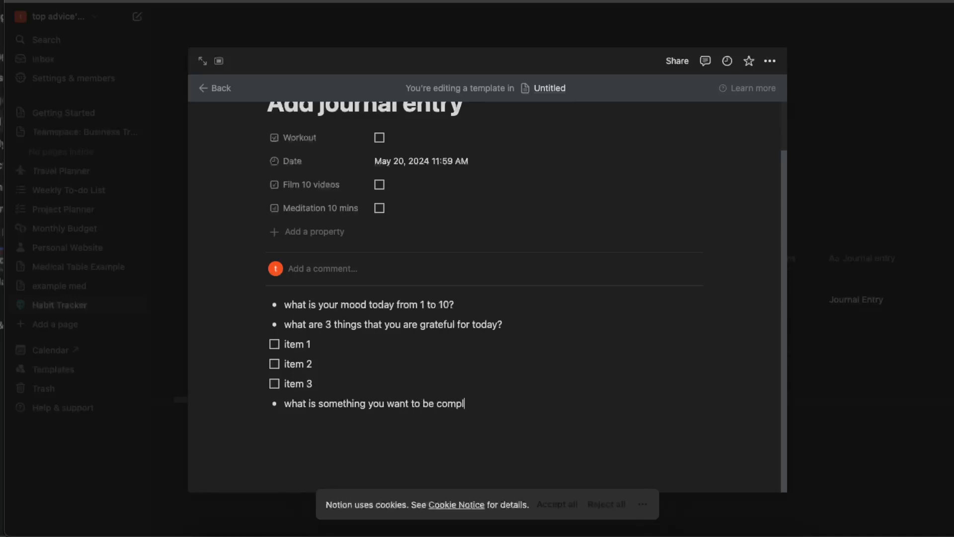
type("eted doday?")
key("Return")
Add a to-do list with "item 1", "item 2" and "item 3" below the completion question and end the list.
left_click(246, 423)
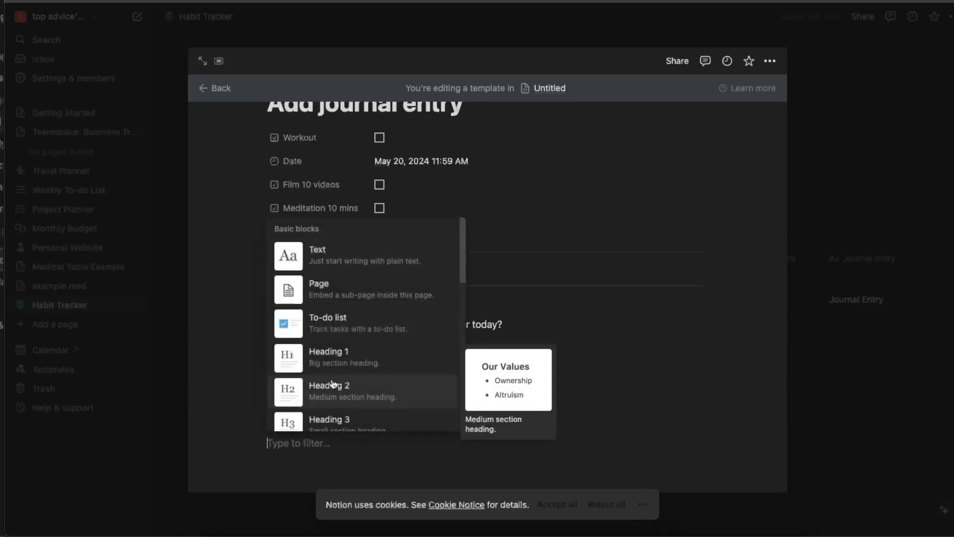
left_click(320, 318)
key("BackSpace")
key("BackSpace")
left_click(306, 429)
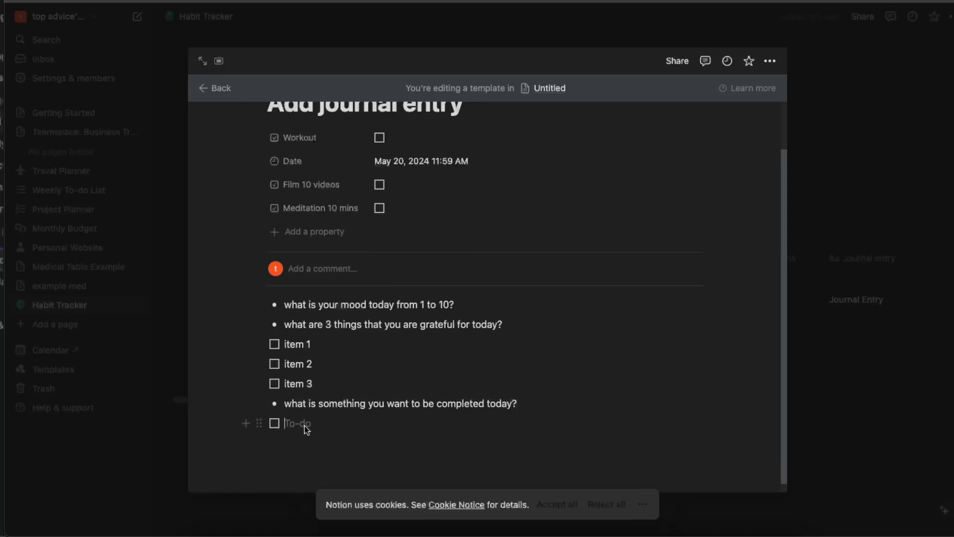
type("item 1")
key("Return")
type("item 2")
key("Return")
type("item 3")
key("Return")
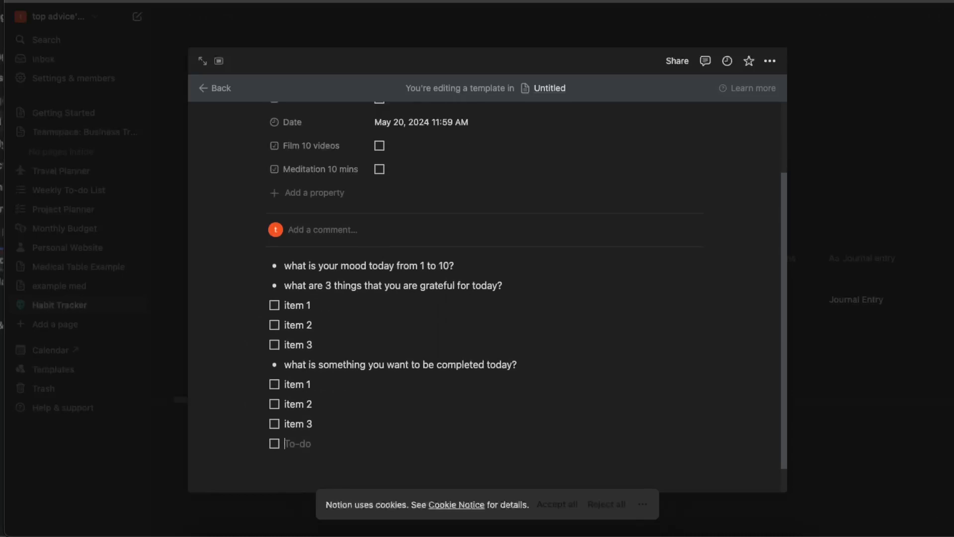
key("Return")
Try to remove the word "item" from the third and second to-dos under the gratitude question.
left_click(305, 345)
key("BackSpace")
key("BackSpace")
key("BackSpace")
key("BackSpace")
key("BackSpace")
left_click(294, 324)
key("Delete")
key("BackSpace")
key("BackSpace")
key("BackSpace")
key("BackSpace")
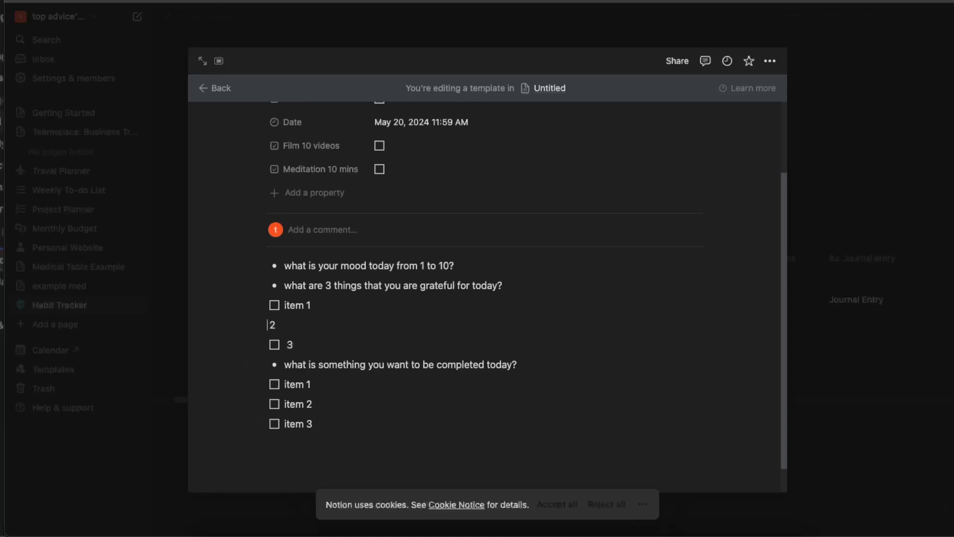
Undo the deletion in the second gratitude to-do and re-enter "item" before the 3 in the third.
key("ctrl+z")
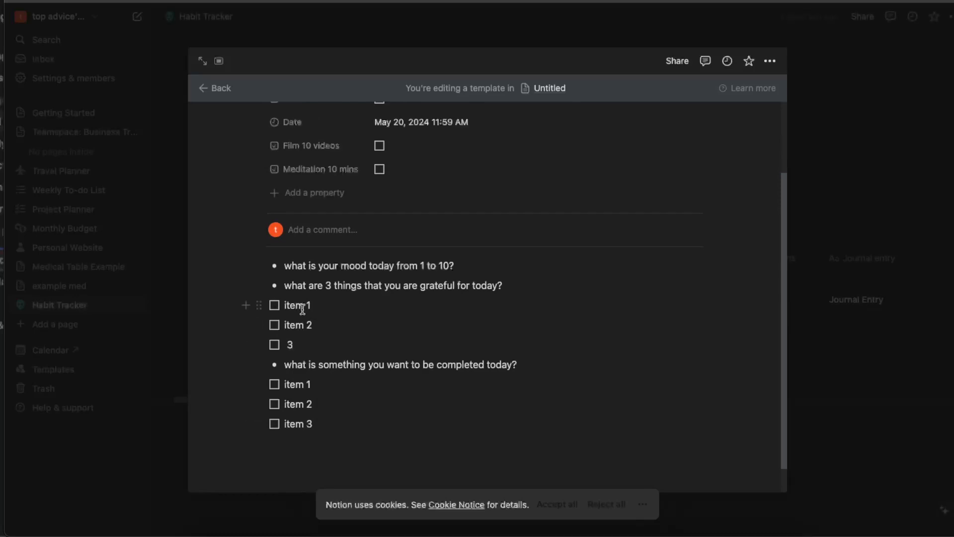
left_click(283, 346)
type("item")
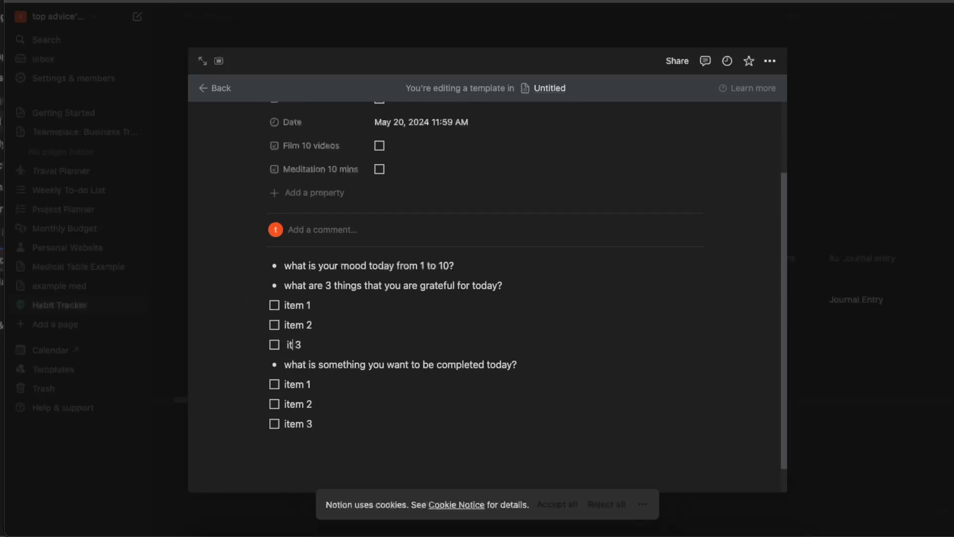
Finish editing the "Add journal entry" template and close it to return to the Habit Tracker page.
left_click(449, 482)
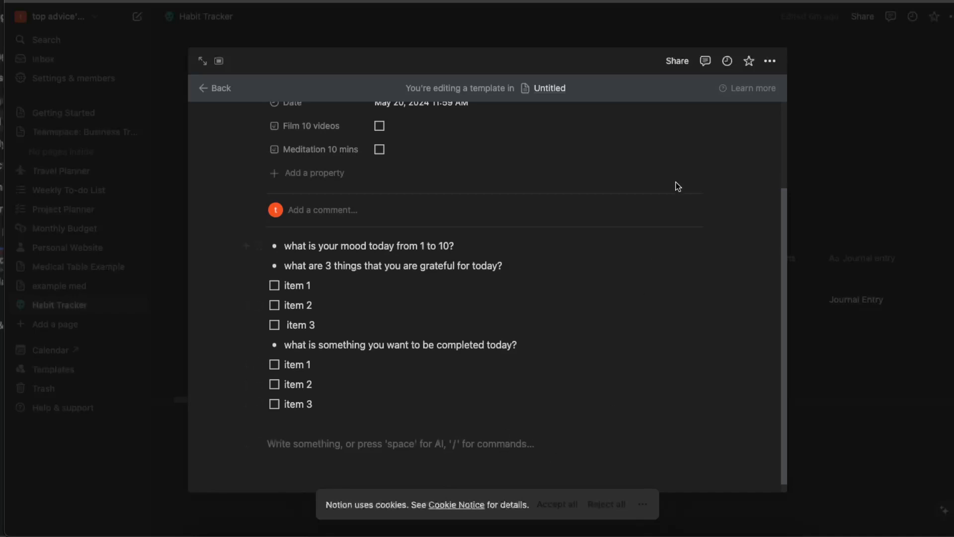
scroll(679, 181, "up", 3)
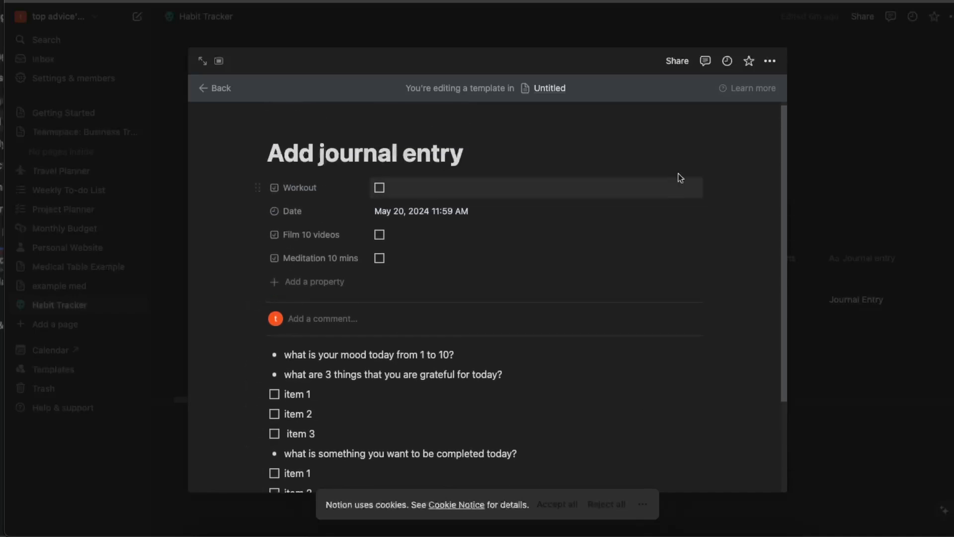
left_click(769, 62)
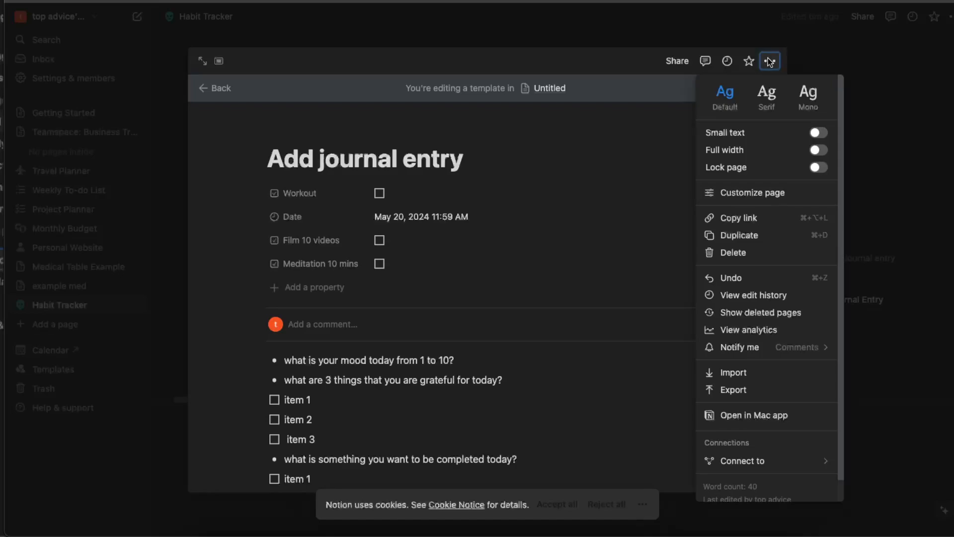
left_click(642, 140)
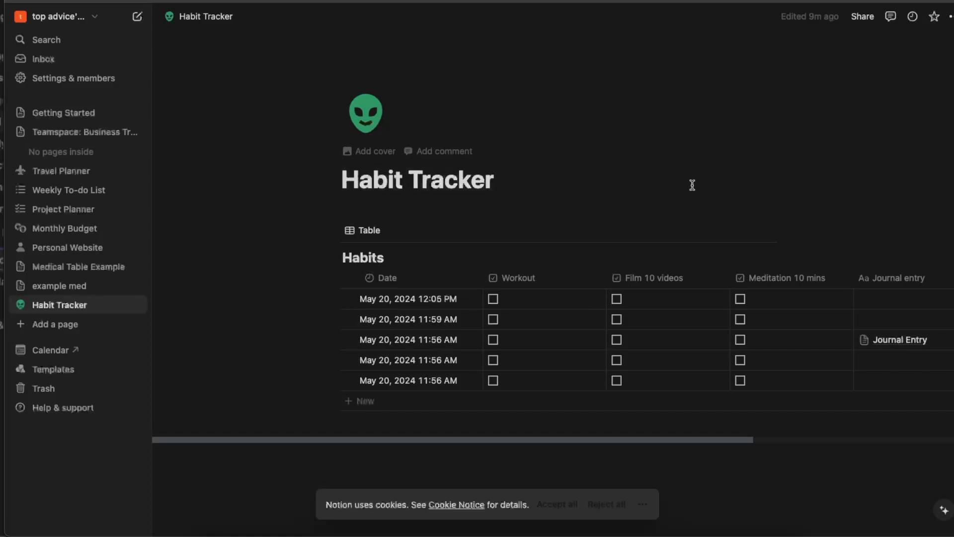
Give the existing Journal Entry row a sweating-face emoji icon, and open its page to check the questions before closing it.
left_click(863, 343)
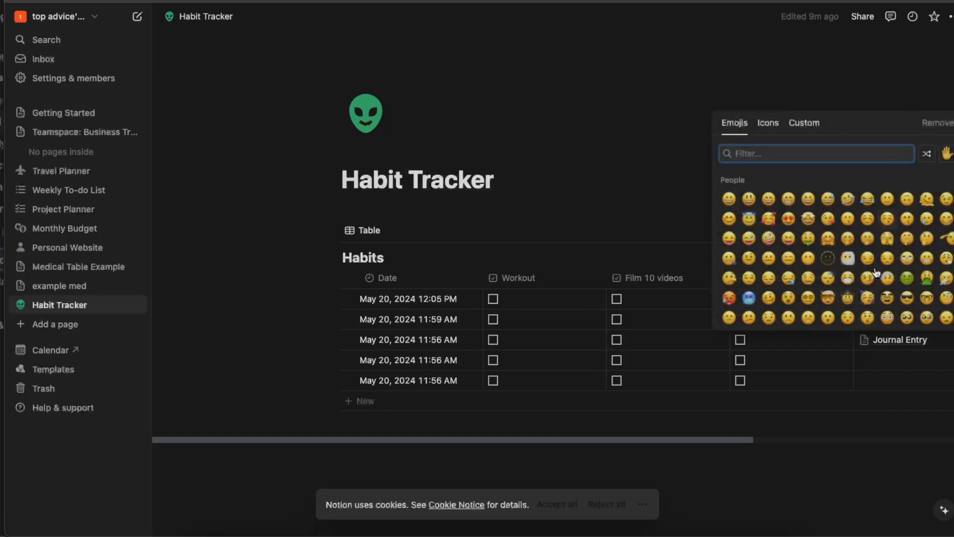
left_click(917, 338)
left_click(907, 338)
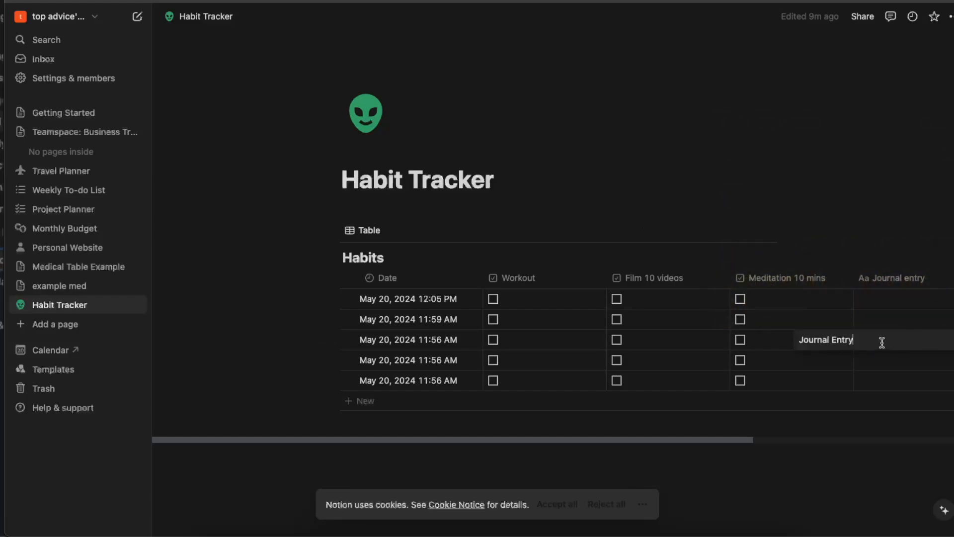
key("Escape")
left_click(924, 340)
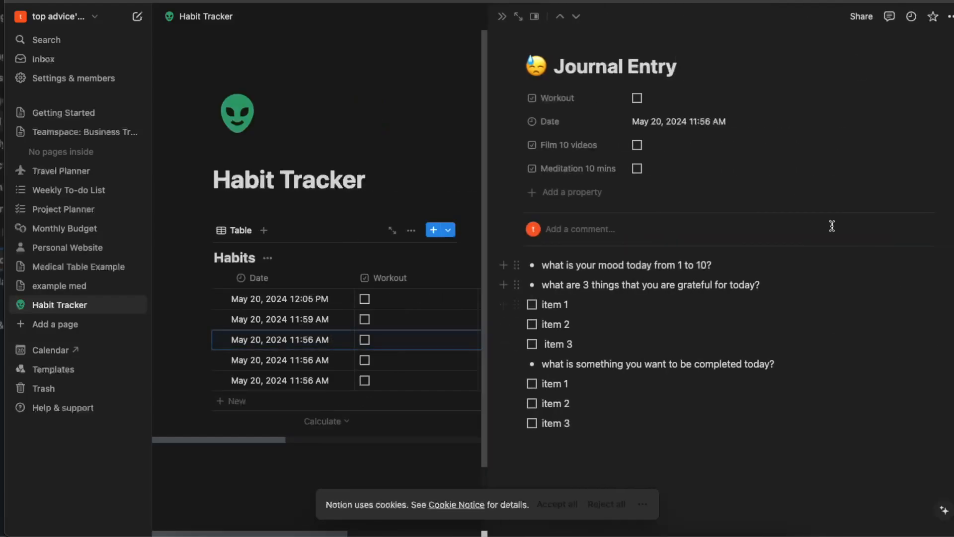
left_click(417, 104)
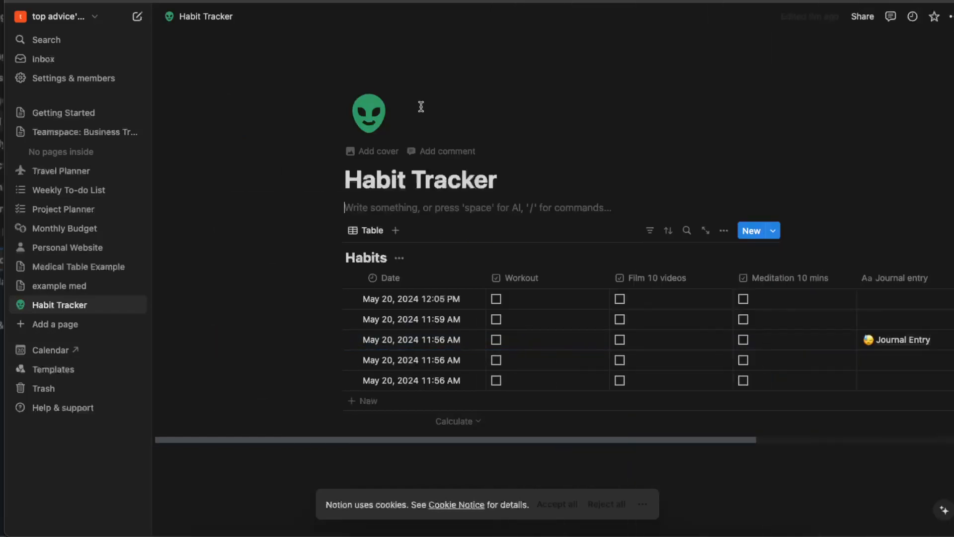
Enter "IO" below the page title and create a Habits row from the "Add journal entry" template, closing its page.
type("IO")
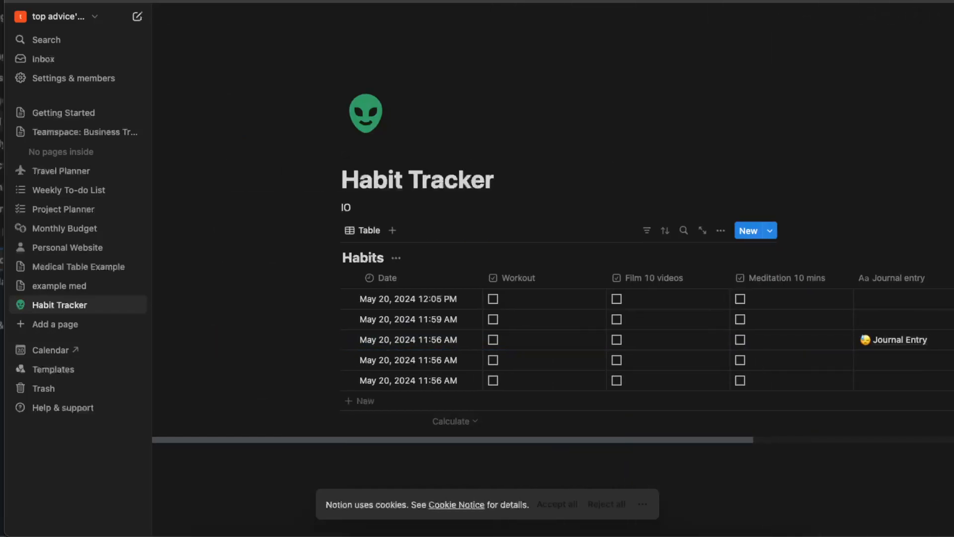
left_click(770, 231)
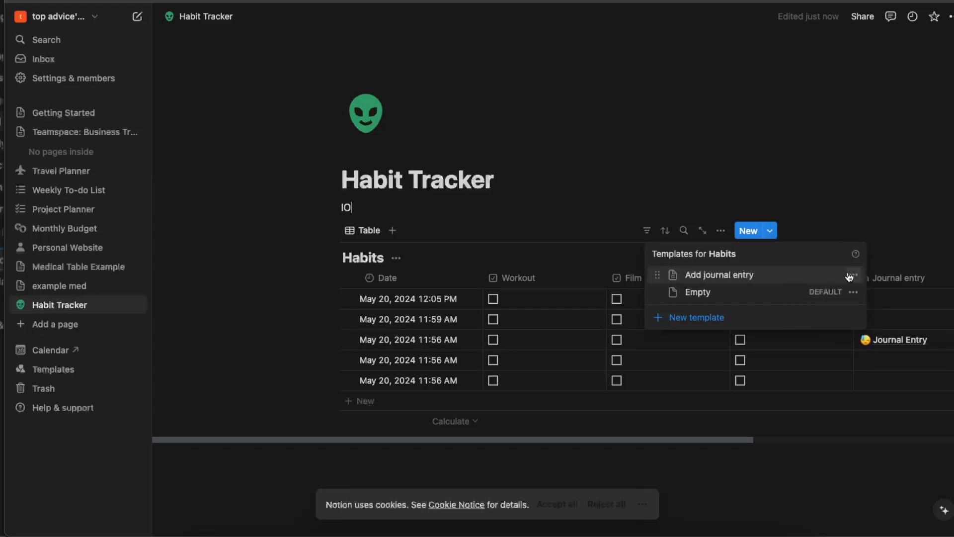
left_click(724, 274)
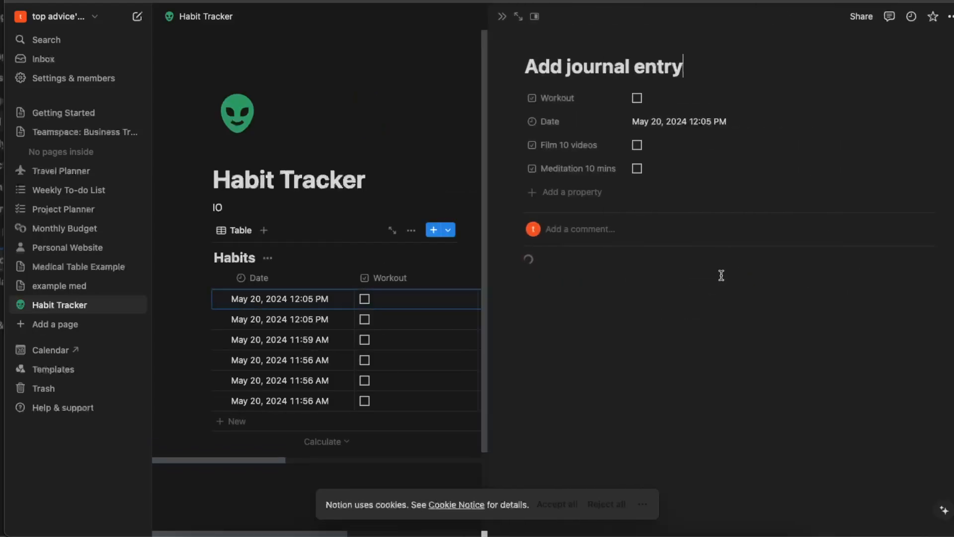
left_click(402, 53)
Set the "Add journal entry" template to repeat daily, every 1 day, created at 05:30, and save the schedule.
left_click(776, 232)
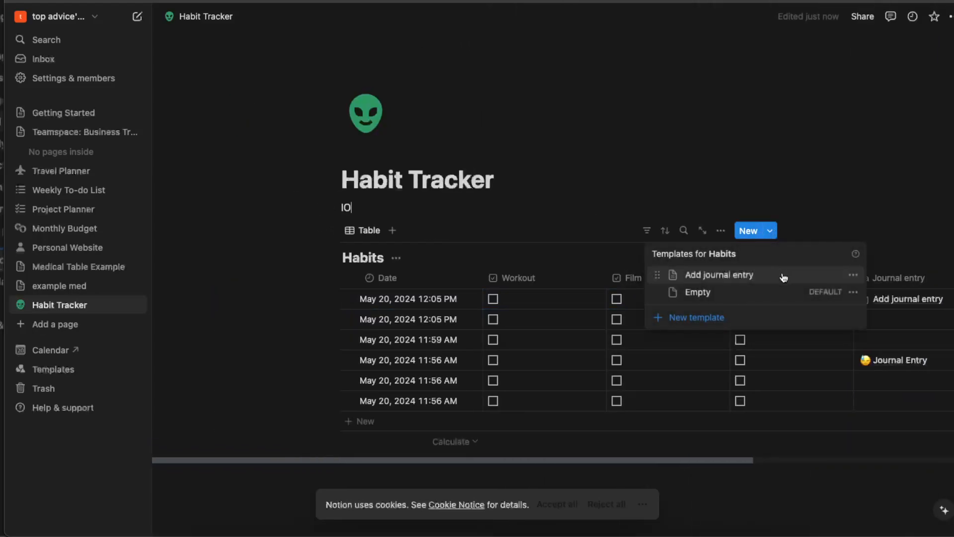
left_click(852, 274)
left_click(820, 240)
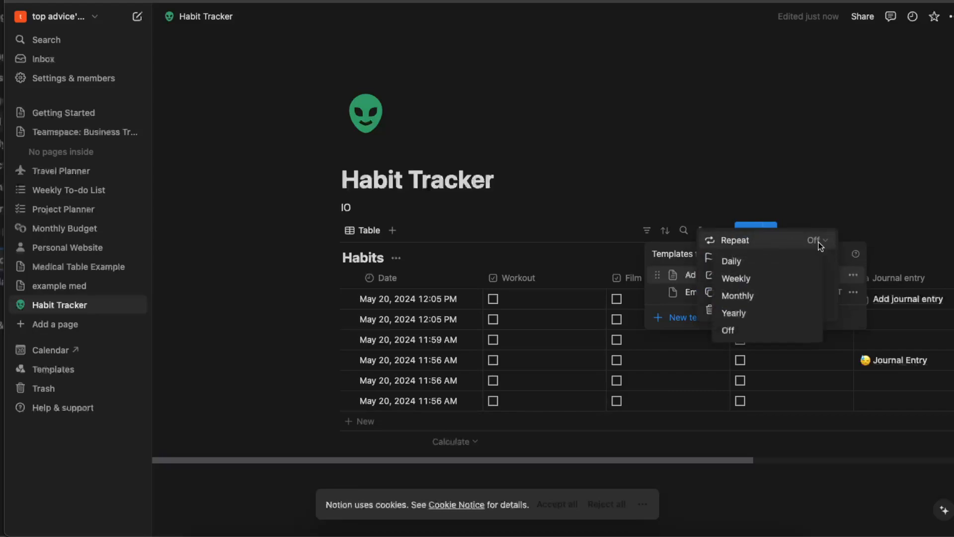
left_click(780, 262)
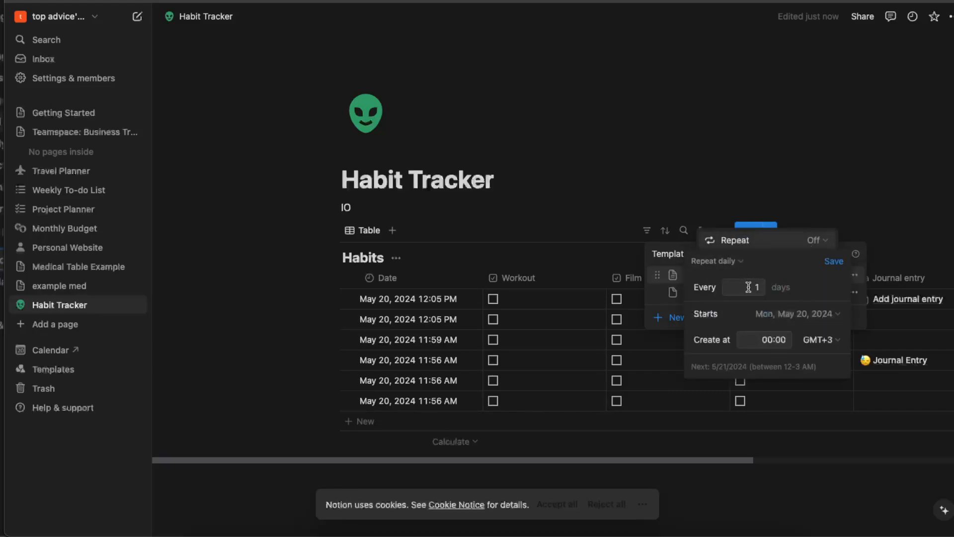
left_click(770, 341)
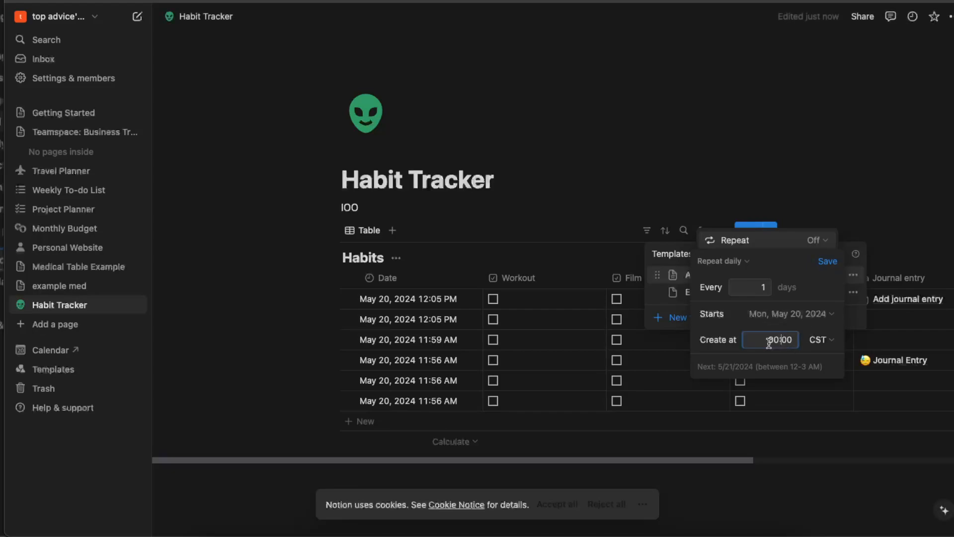
type("05:30")
left_click(721, 344)
left_click(828, 266)
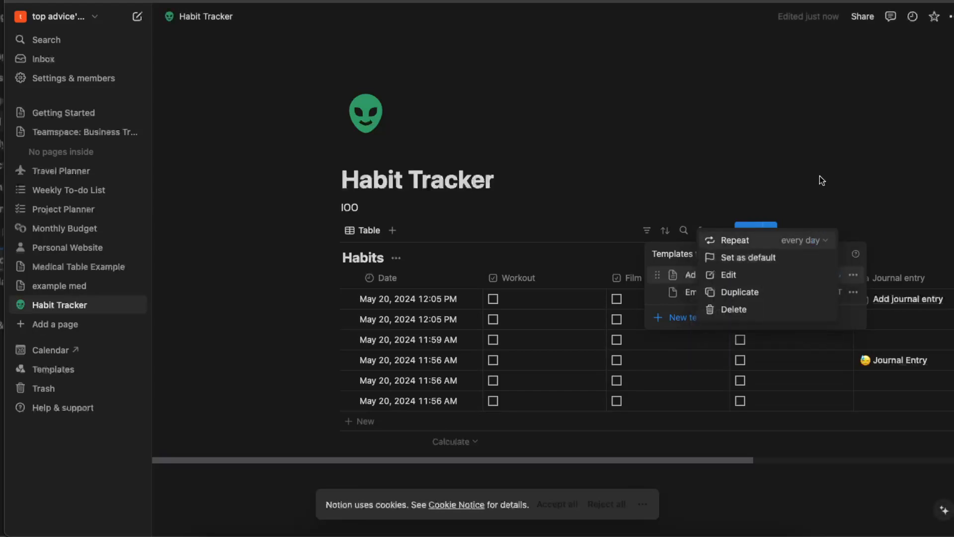
left_click(816, 148)
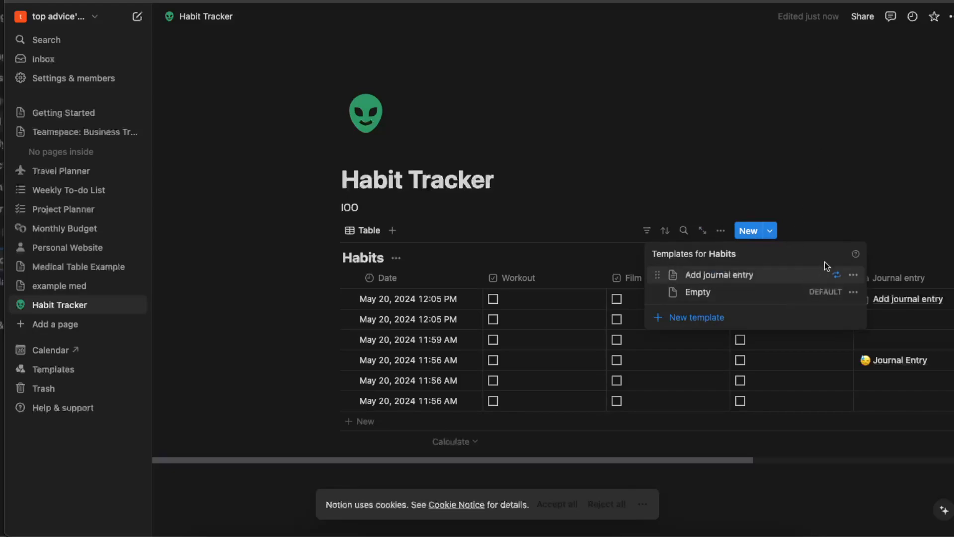
left_click(869, 164)
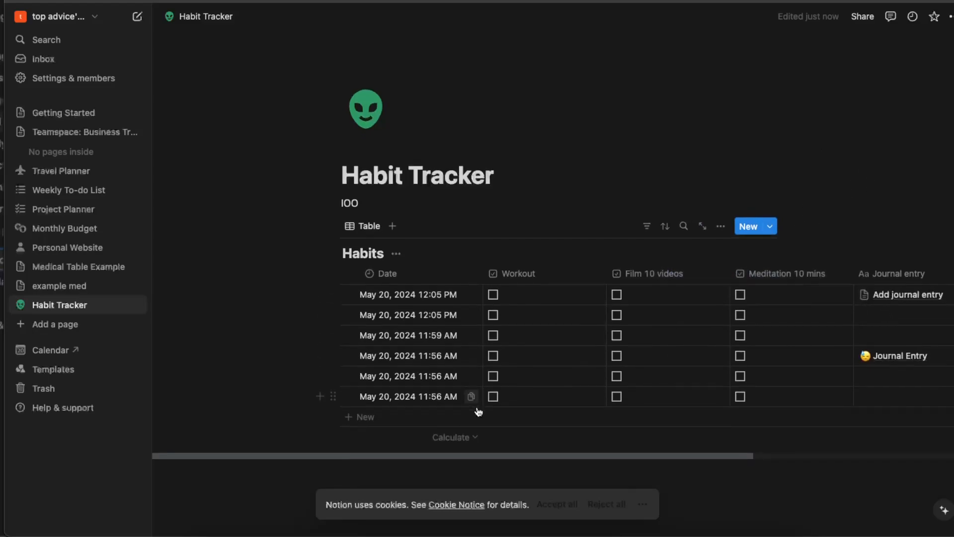
scroll(472, 398, "down", 1)
left_click(399, 327)
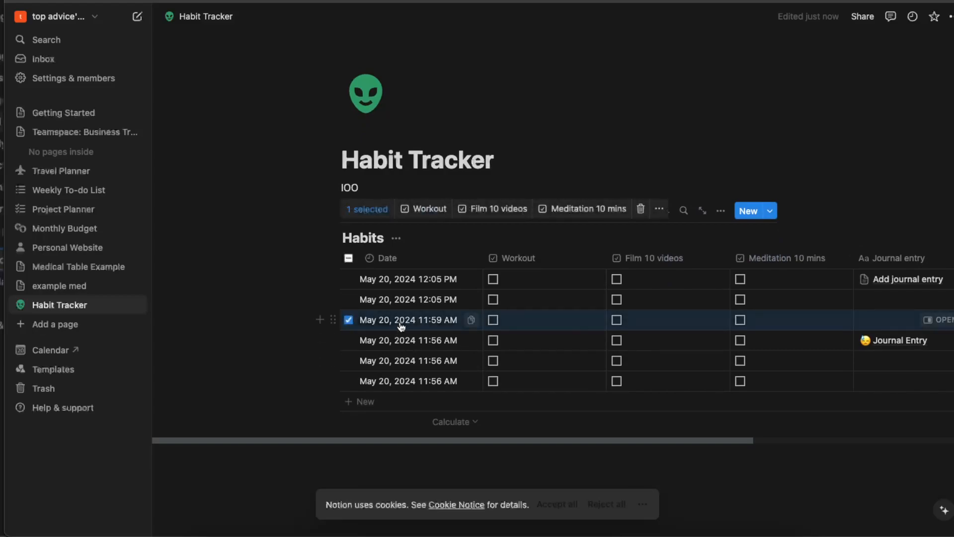
left_click(348, 320)
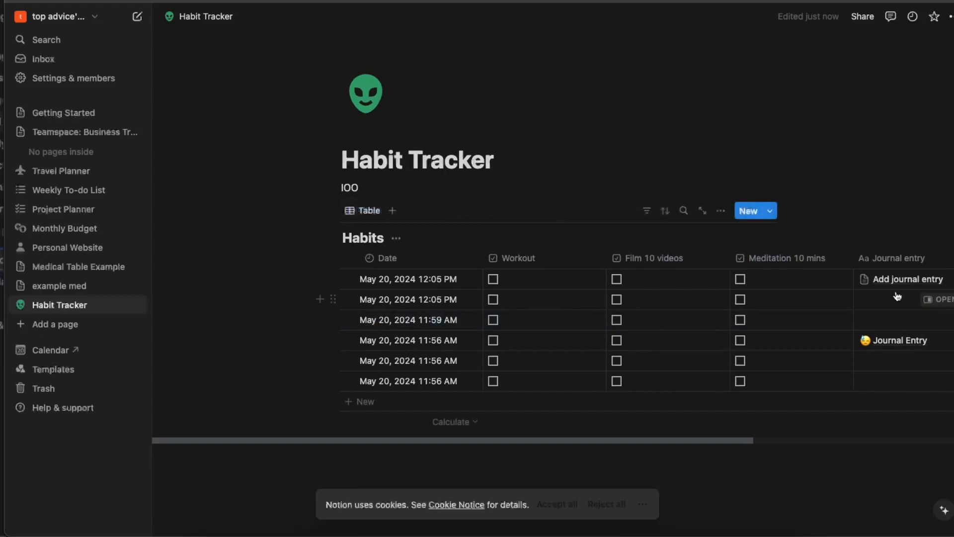